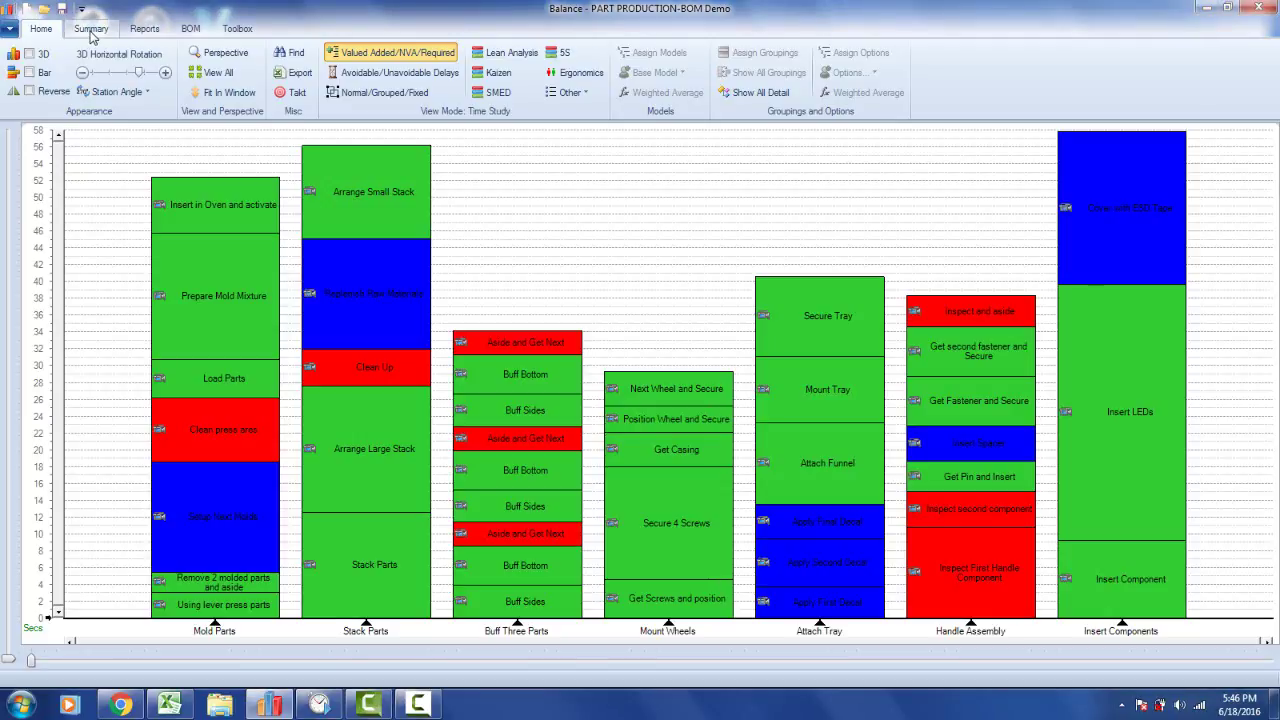
From the Summary tab's Storyboard menu, choose Create New to list the tasks
{"action": "left_click", "coordinate": [91, 29]}
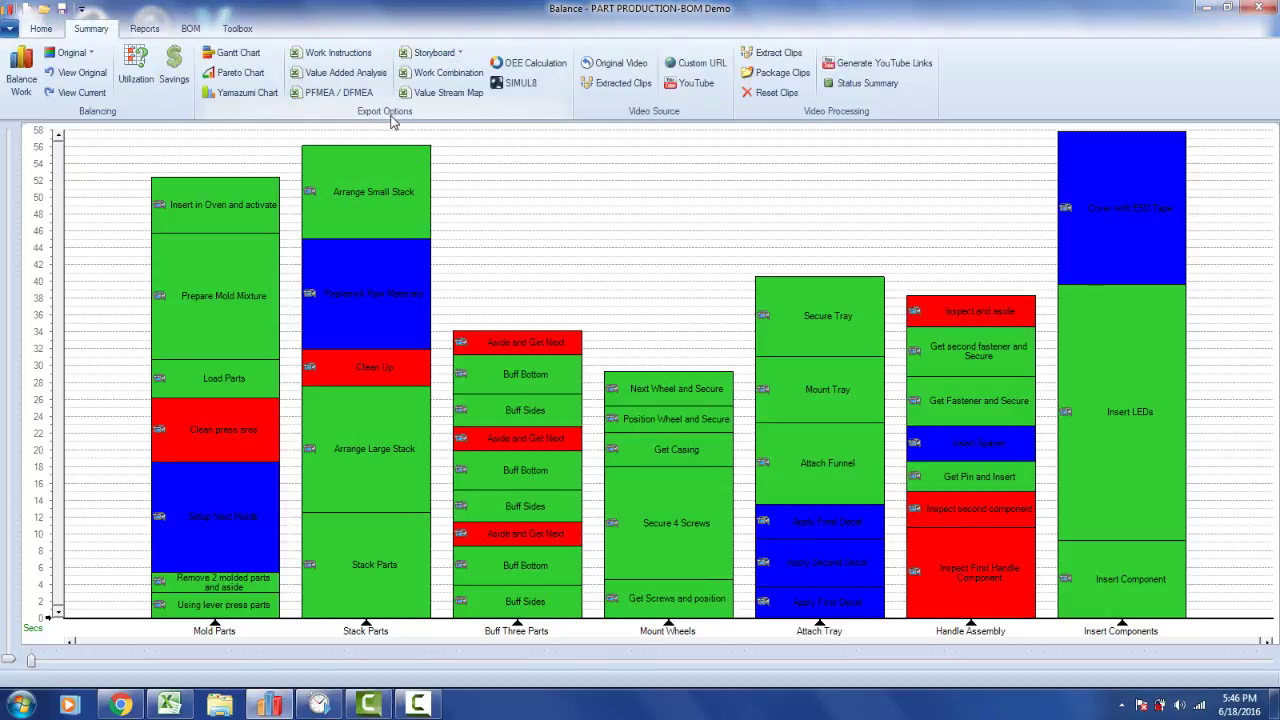
{"action": "left_click", "coordinate": [436, 57]}
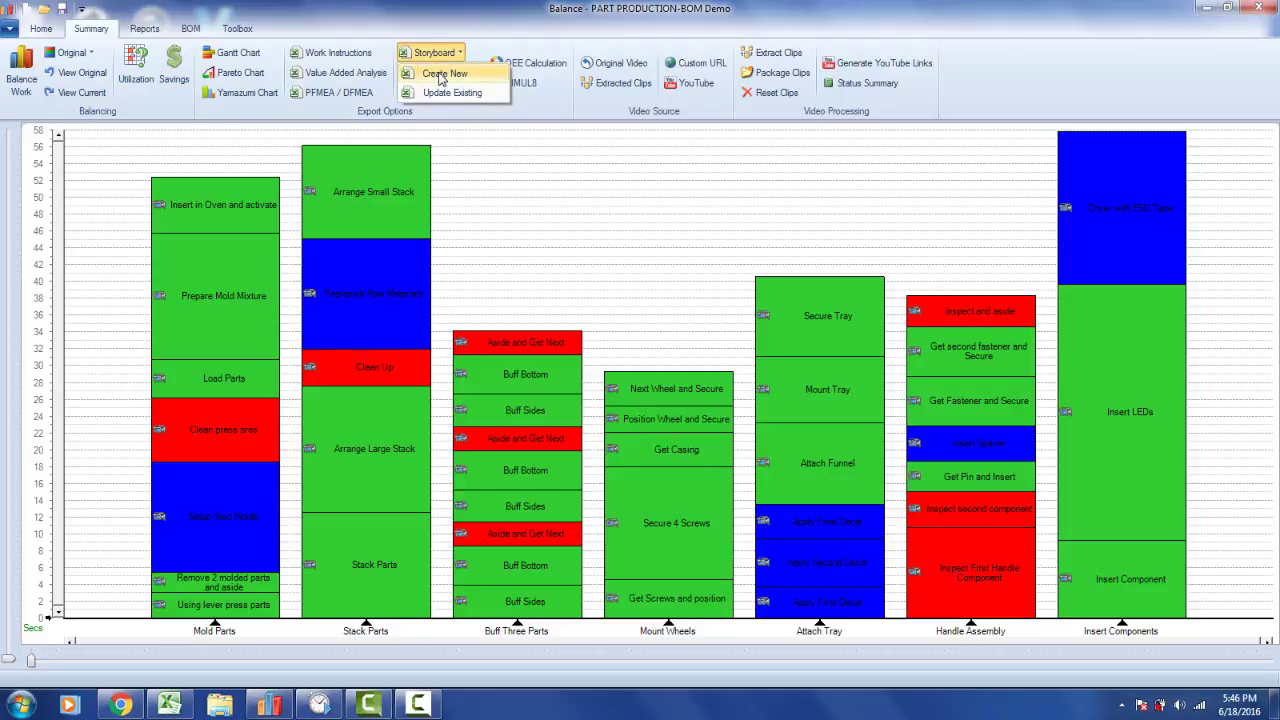
{"action": "left_click", "coordinate": [441, 76]}
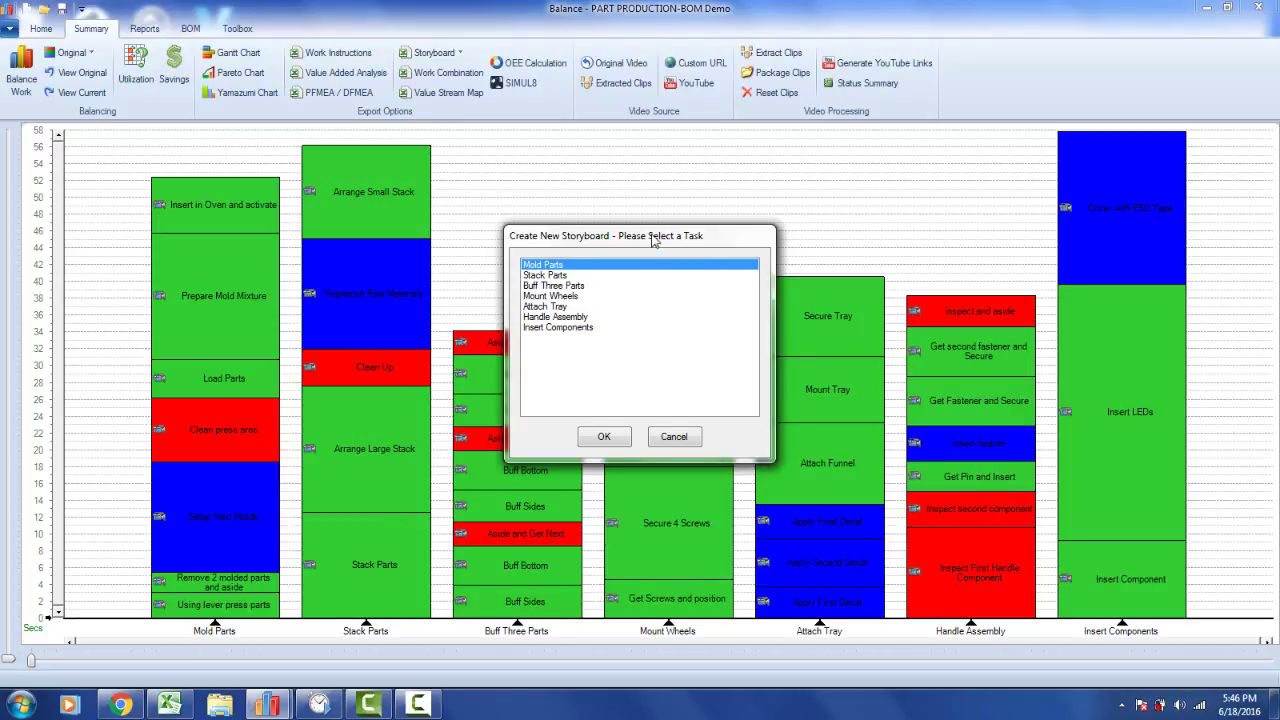
Generate an Excel storyboard workbook for the Insert Components task
{"action": "left_click_drag", "start_coordinate": [652, 238], "coordinate": [644, 188]}
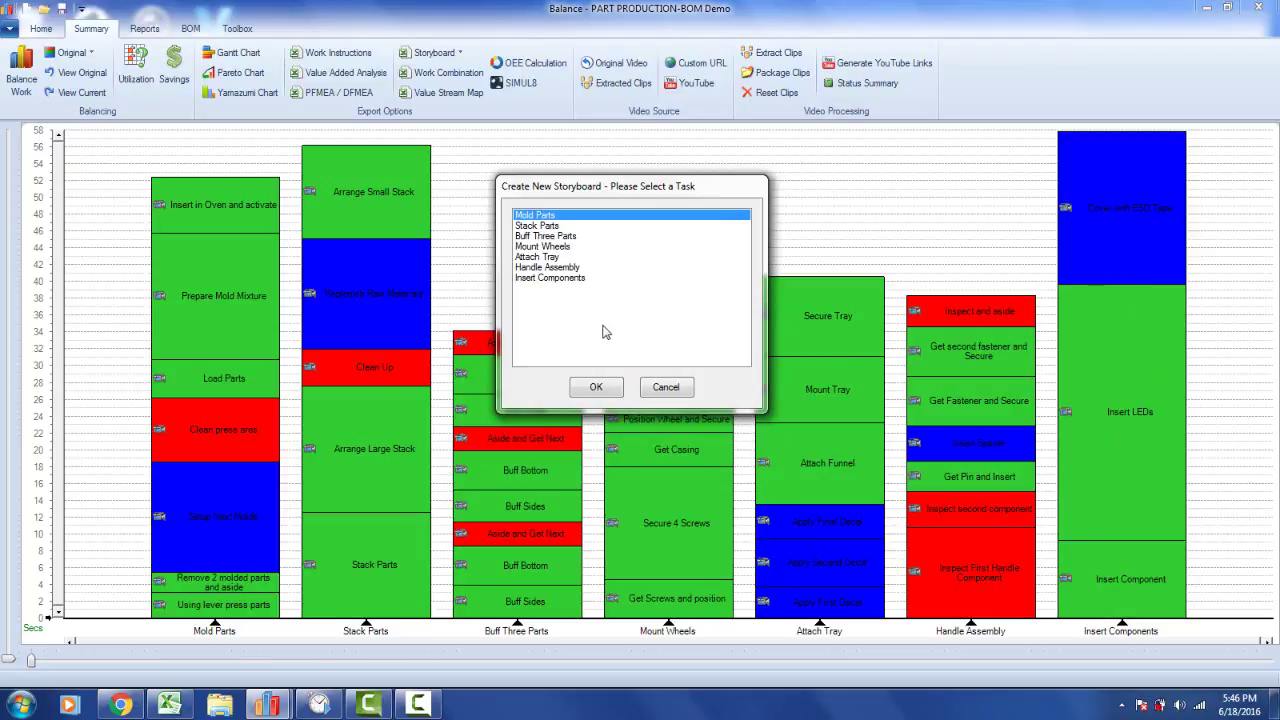
{"action": "left_click", "coordinate": [566, 279]}
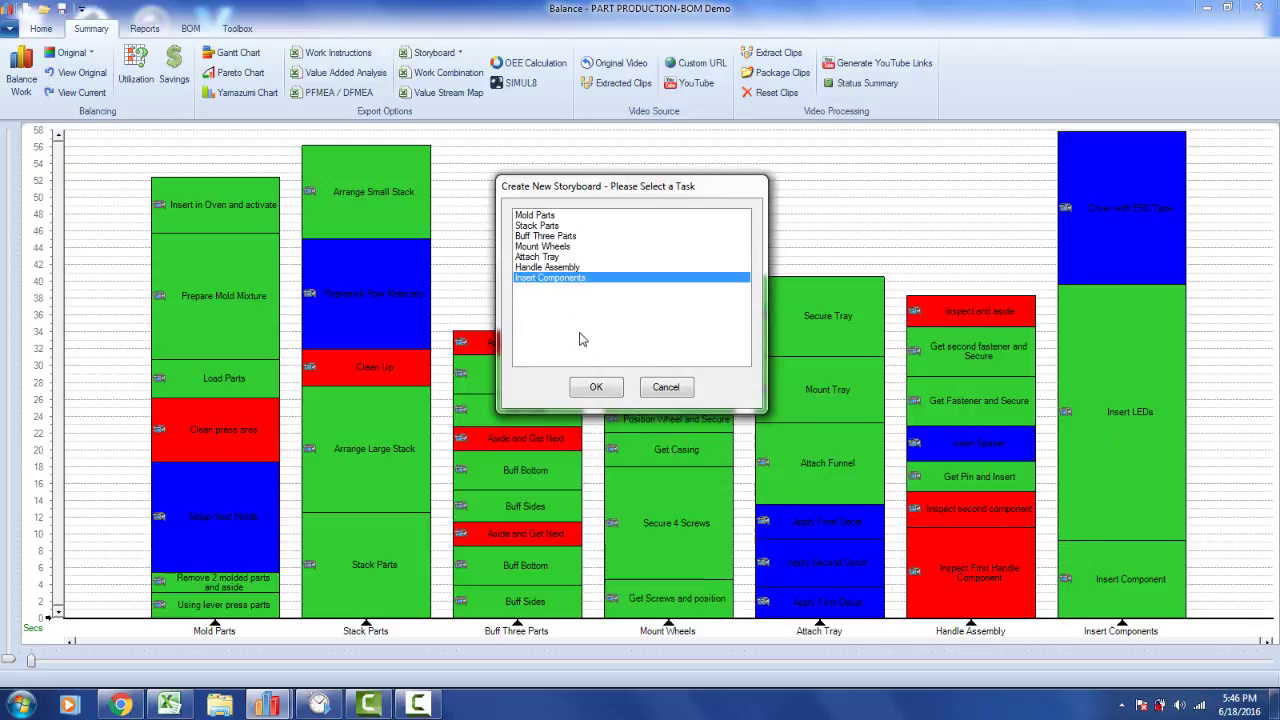
{"action": "left_click", "coordinate": [595, 389]}
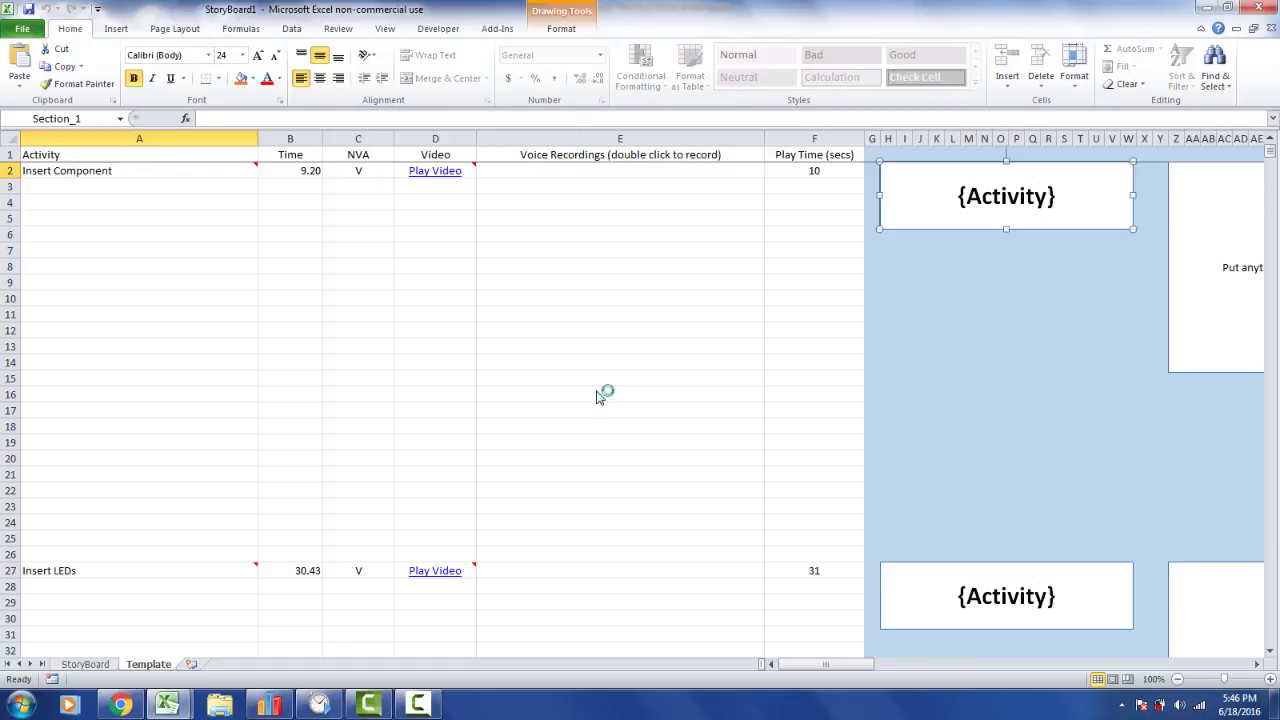
Play and stop the Insert Component step video on the StoryBoard sheet
{"action": "left_click", "coordinate": [85, 666]}
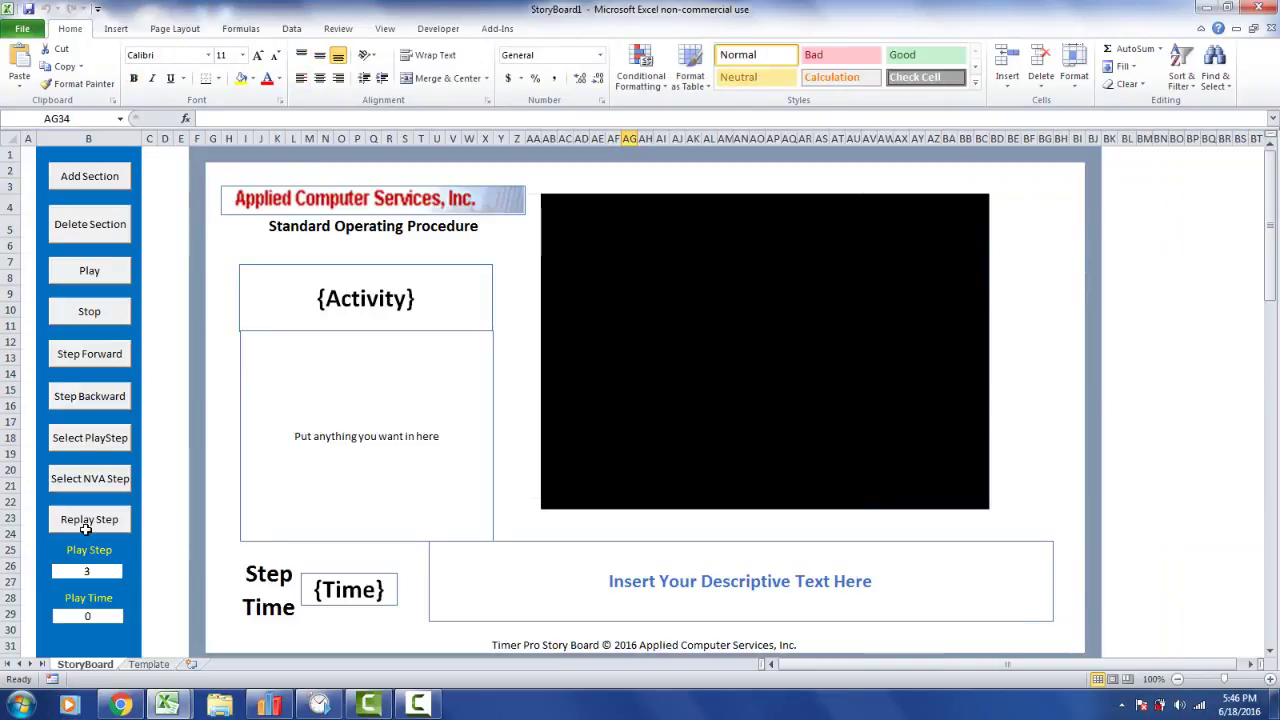
{"action": "left_click", "coordinate": [81, 284]}
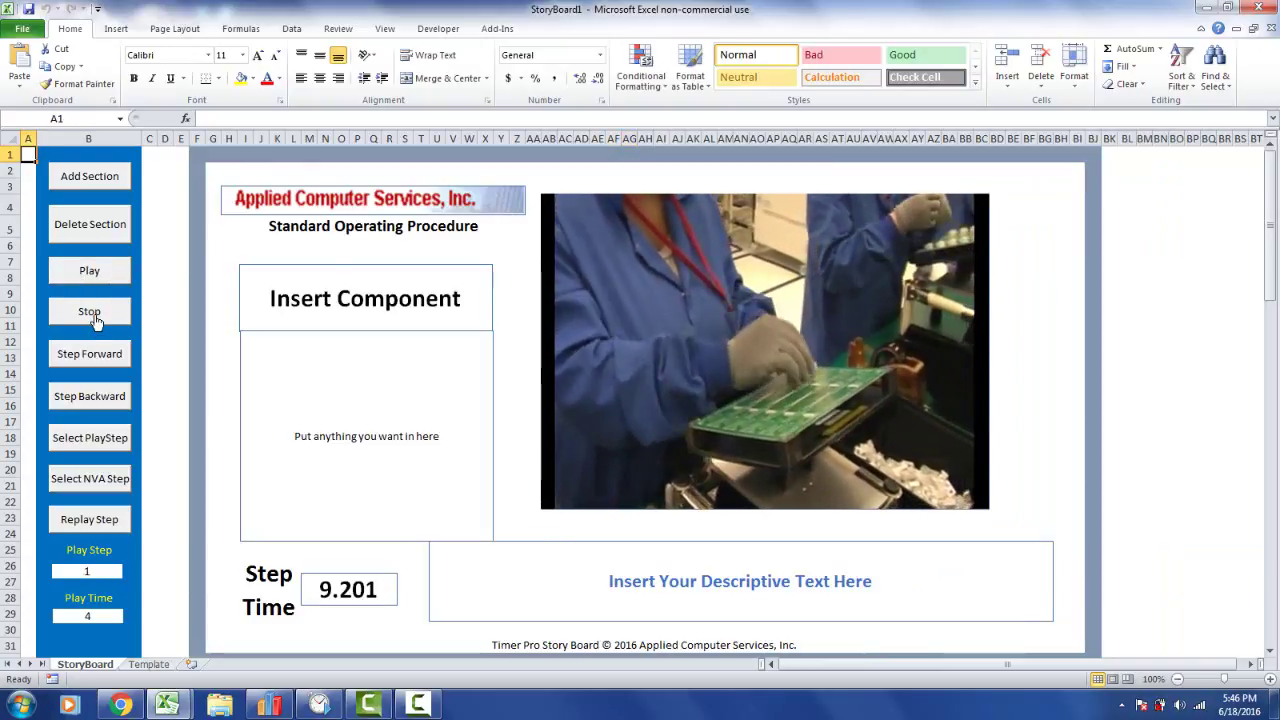
{"action": "left_click", "coordinate": [91, 312]}
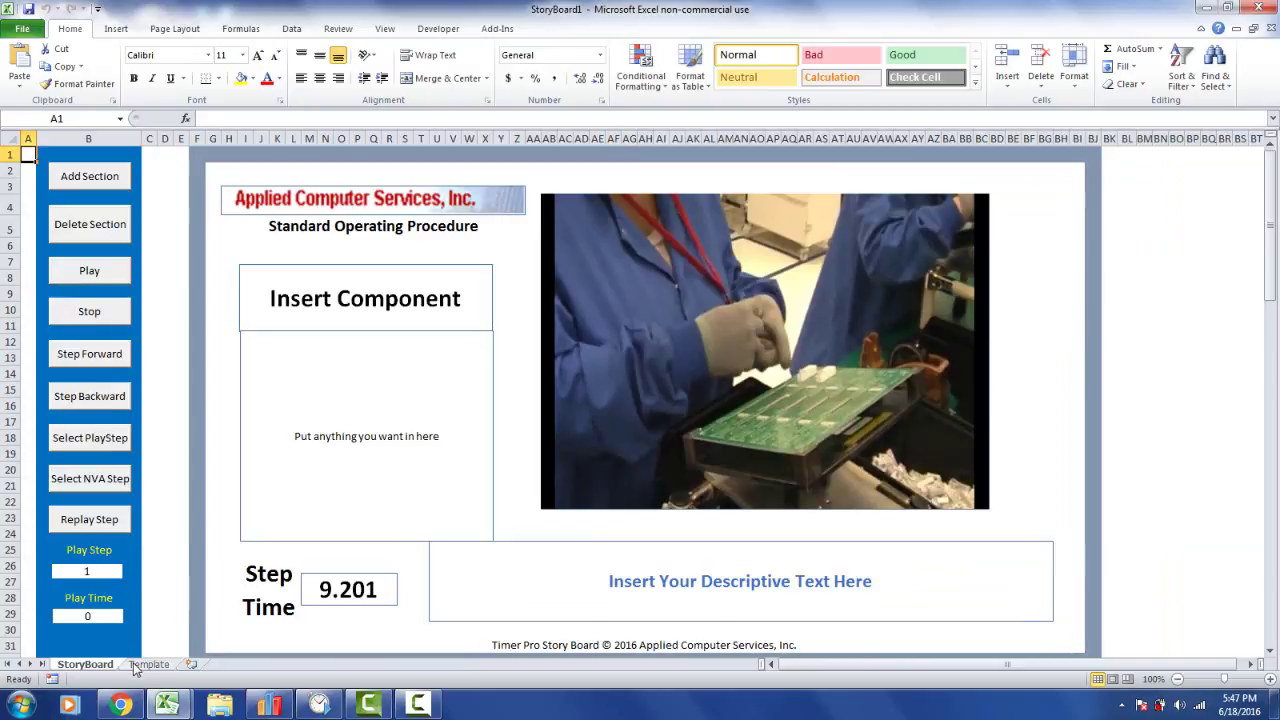
Back in the Balance chart, view the Storyboard menu's Update Existing option, then call up Excel
{"action": "left_click", "coordinate": [268, 705]}
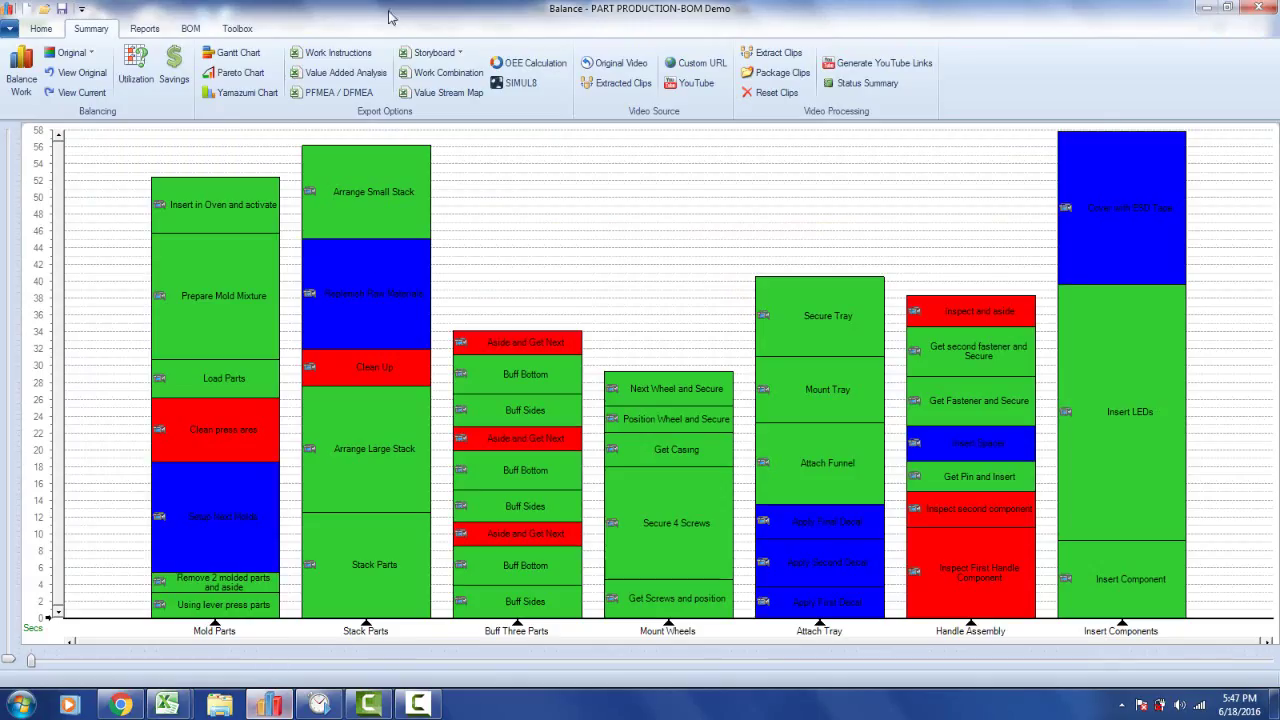
{"action": "left_click", "coordinate": [435, 54]}
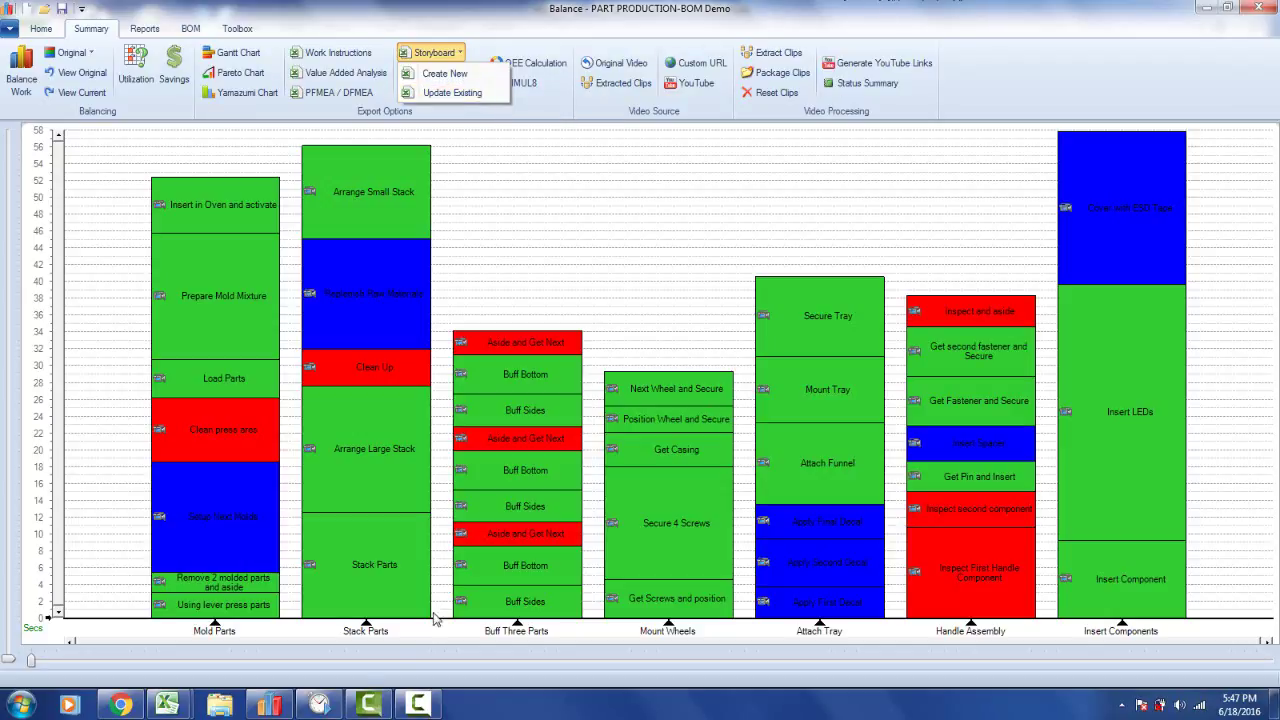
{"action": "left_click", "coordinate": [168, 706]}
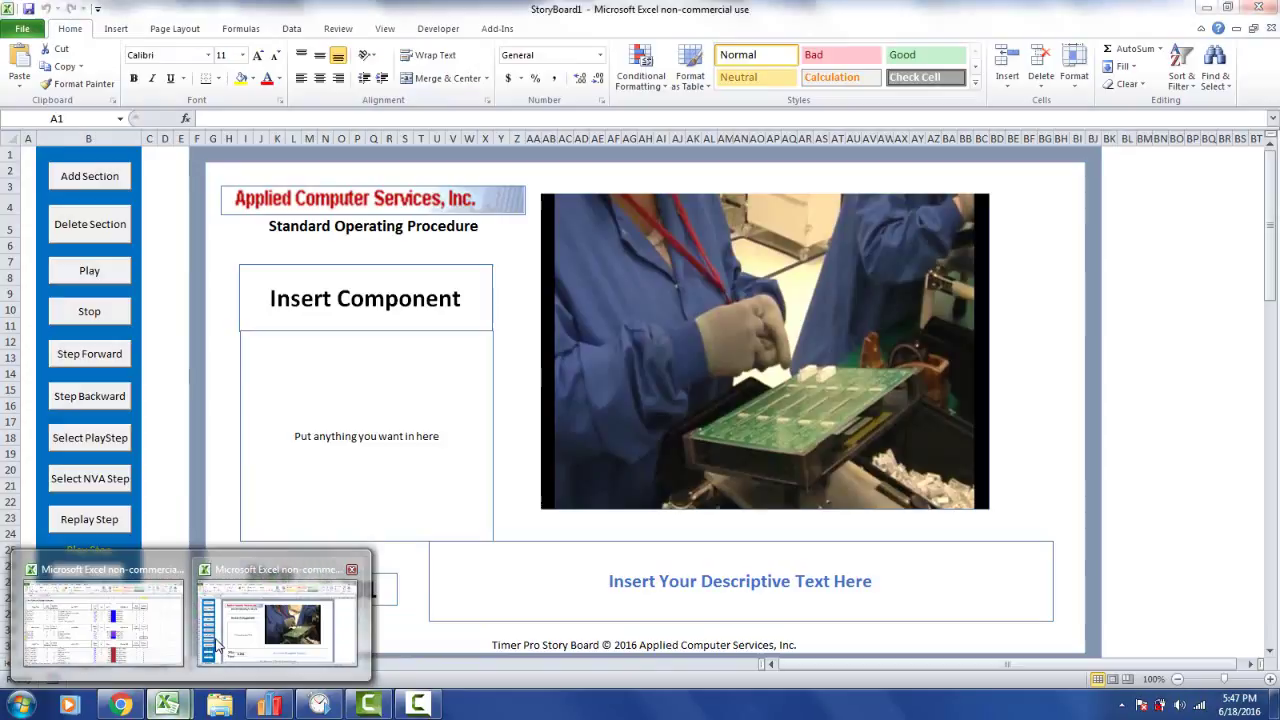
Save the StoryBoard workbook as Sb-Demo1 in the C:\Temp folder
{"action": "left_click", "coordinate": [206, 599]}
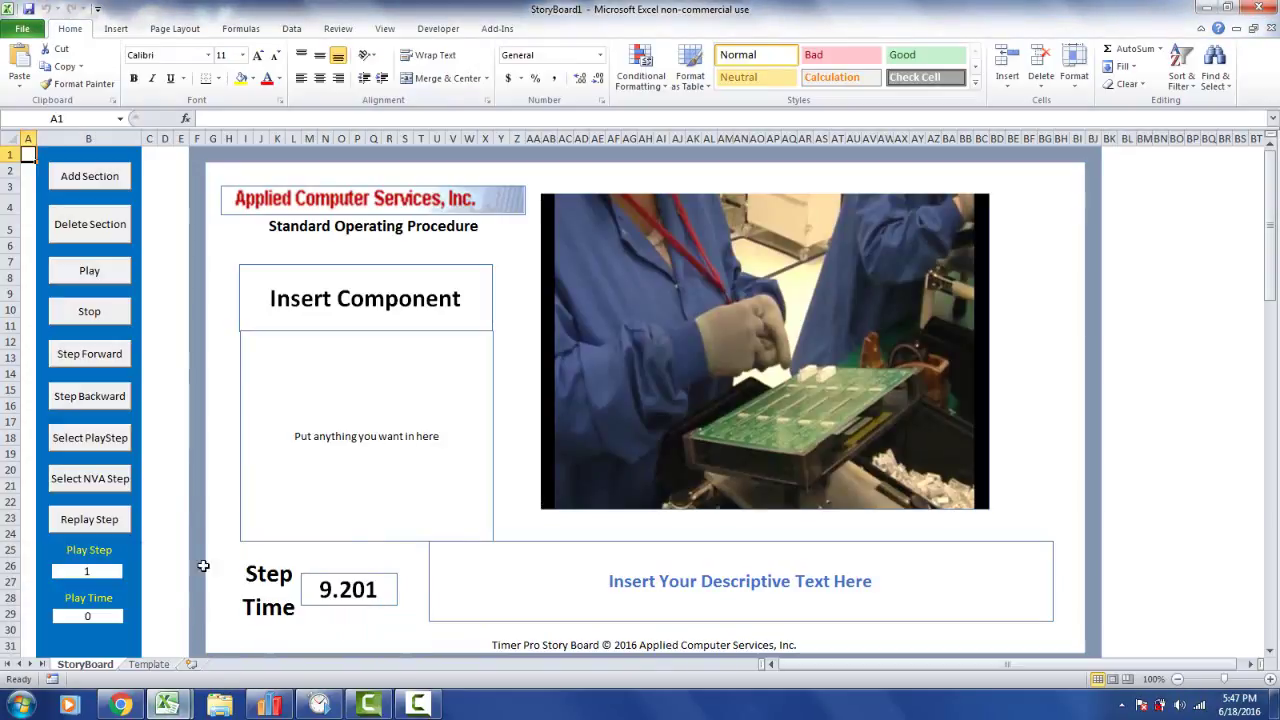
{"action": "left_click", "coordinate": [22, 29]}
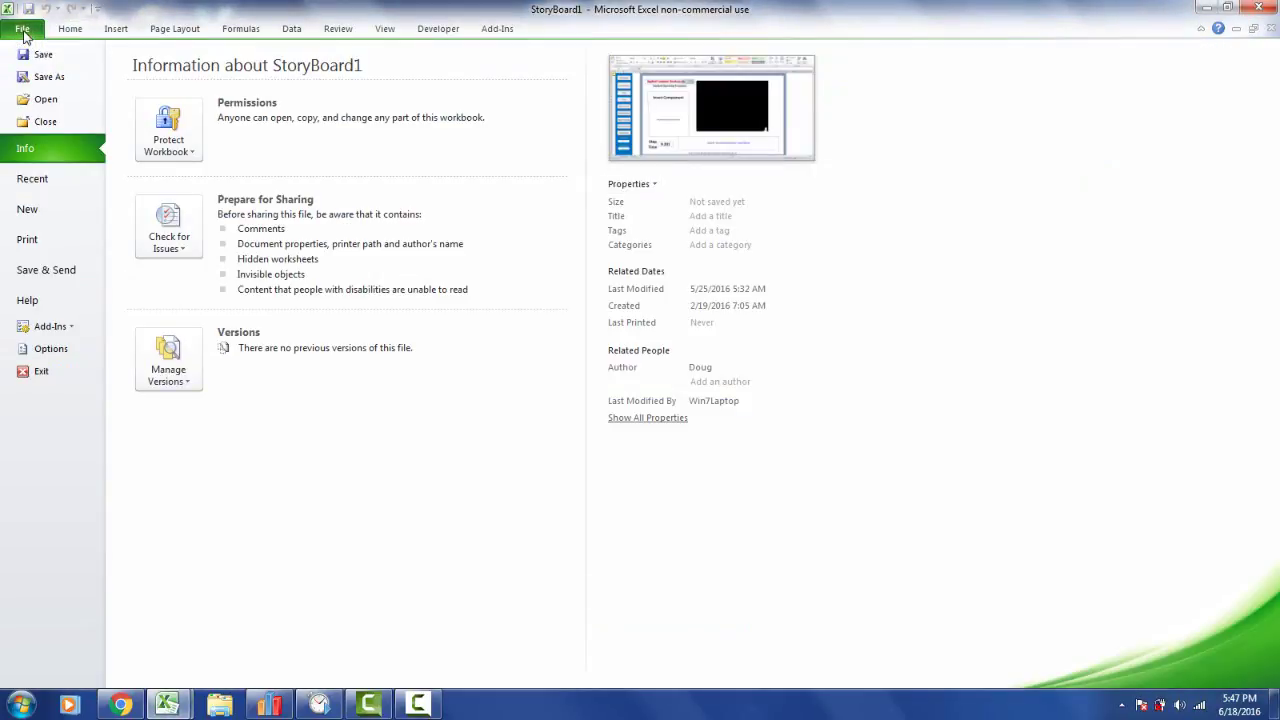
{"action": "left_click", "coordinate": [46, 77]}
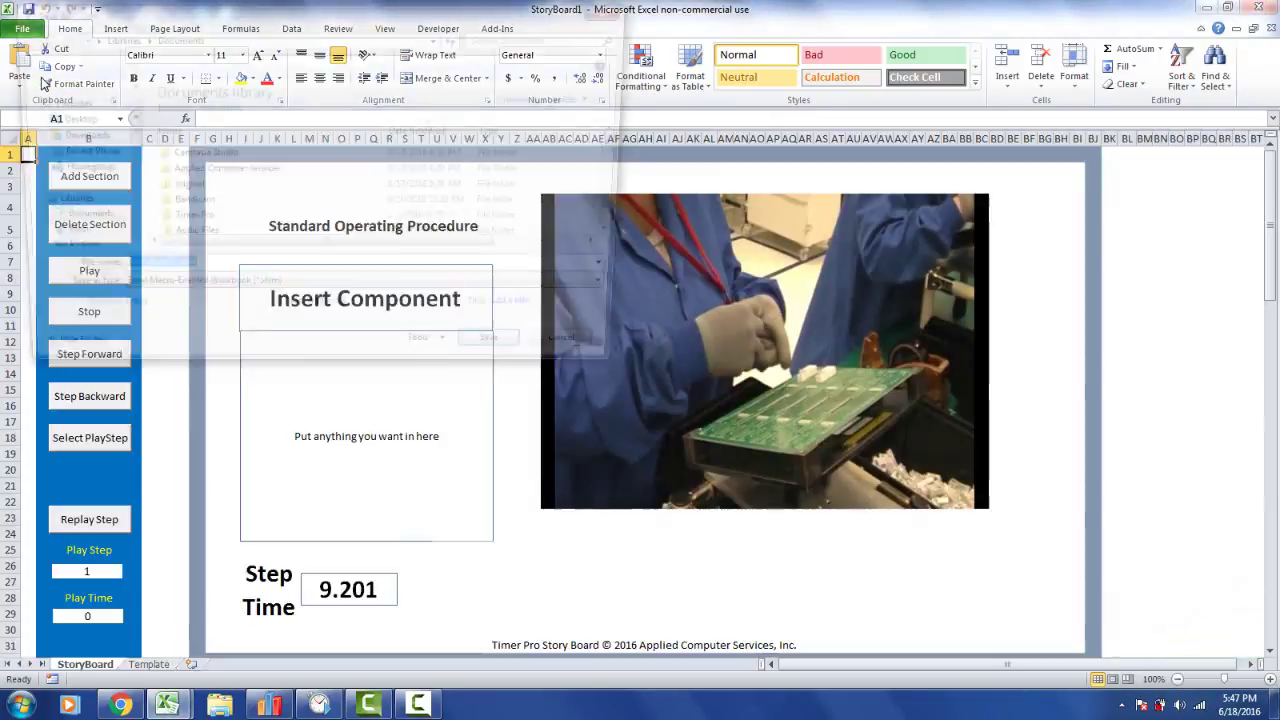
{"action": "scroll", "coordinate": [120, 165], "scroll_direction": "down", "scroll_amount": 1}
{"action": "scroll", "coordinate": [120, 165], "scroll_direction": "down", "scroll_amount": 3}
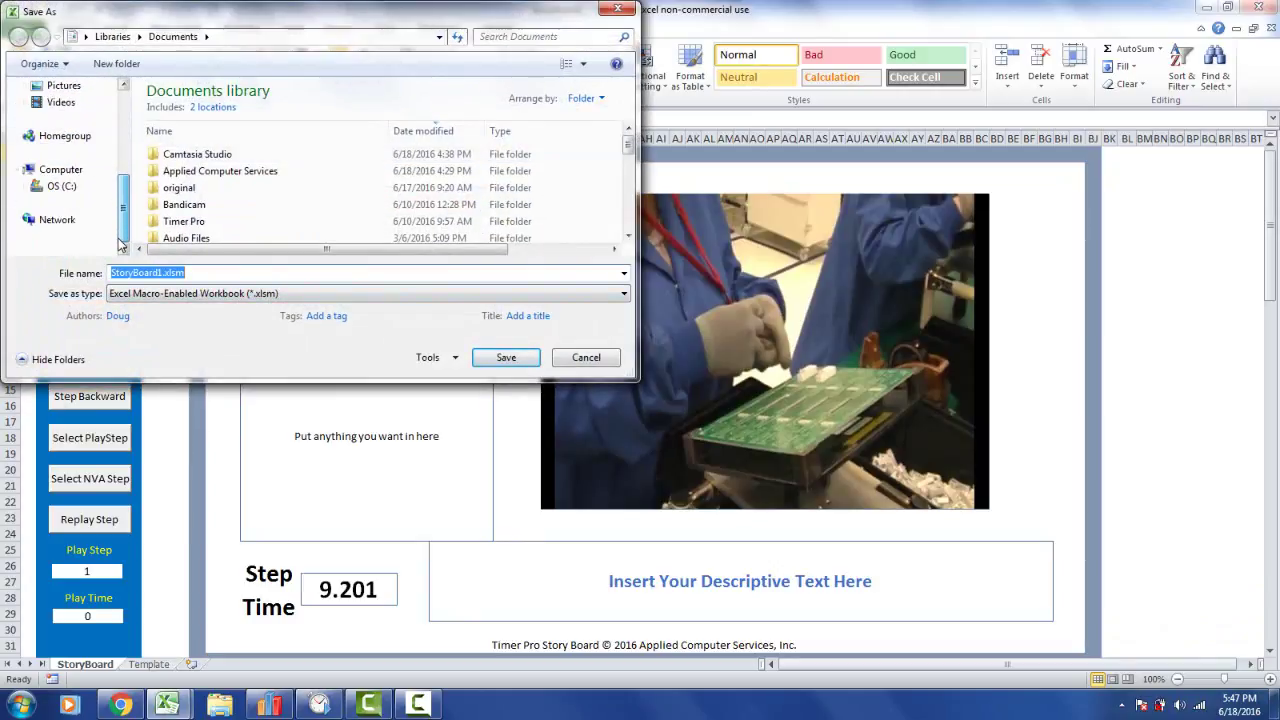
{"action": "left_click", "coordinate": [62, 186]}
{"action": "left_click_drag", "start_coordinate": [628, 104], "coordinate": [529, 206]}
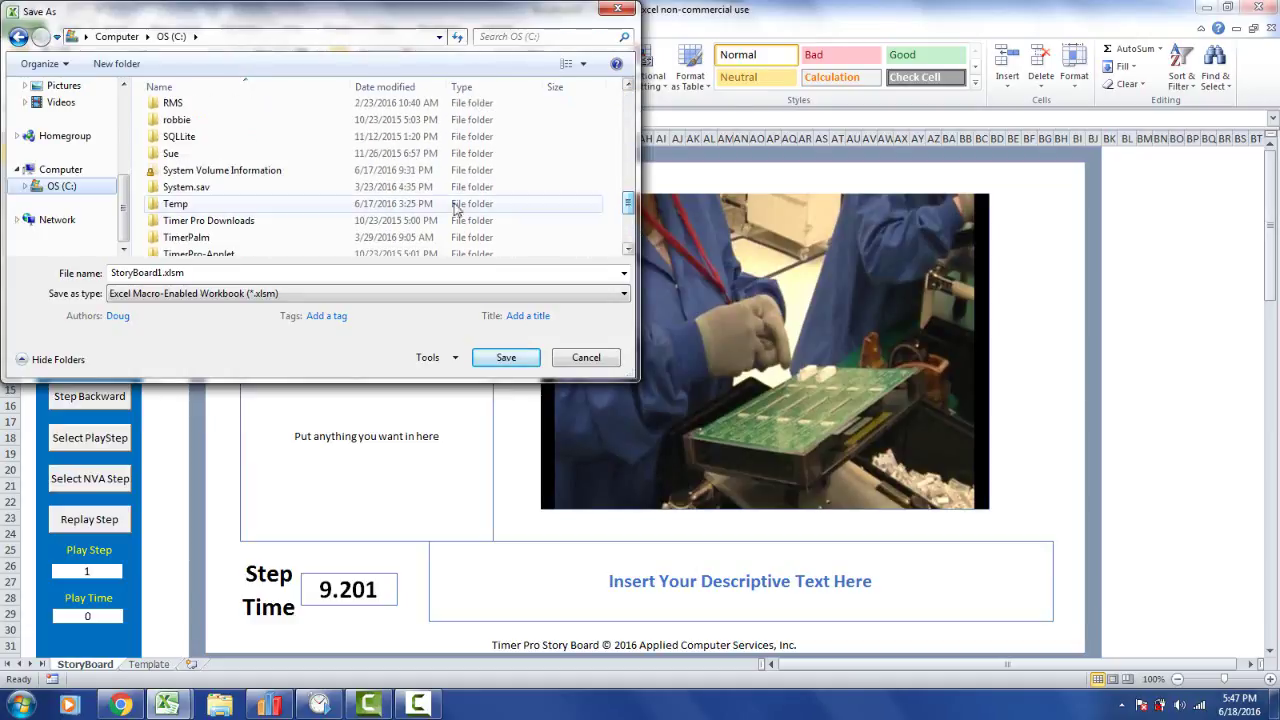
{"action": "double_click", "coordinate": [217, 204]}
{"action": "double_click", "coordinate": [185, 272]}
{"action": "type", "text": "S"}
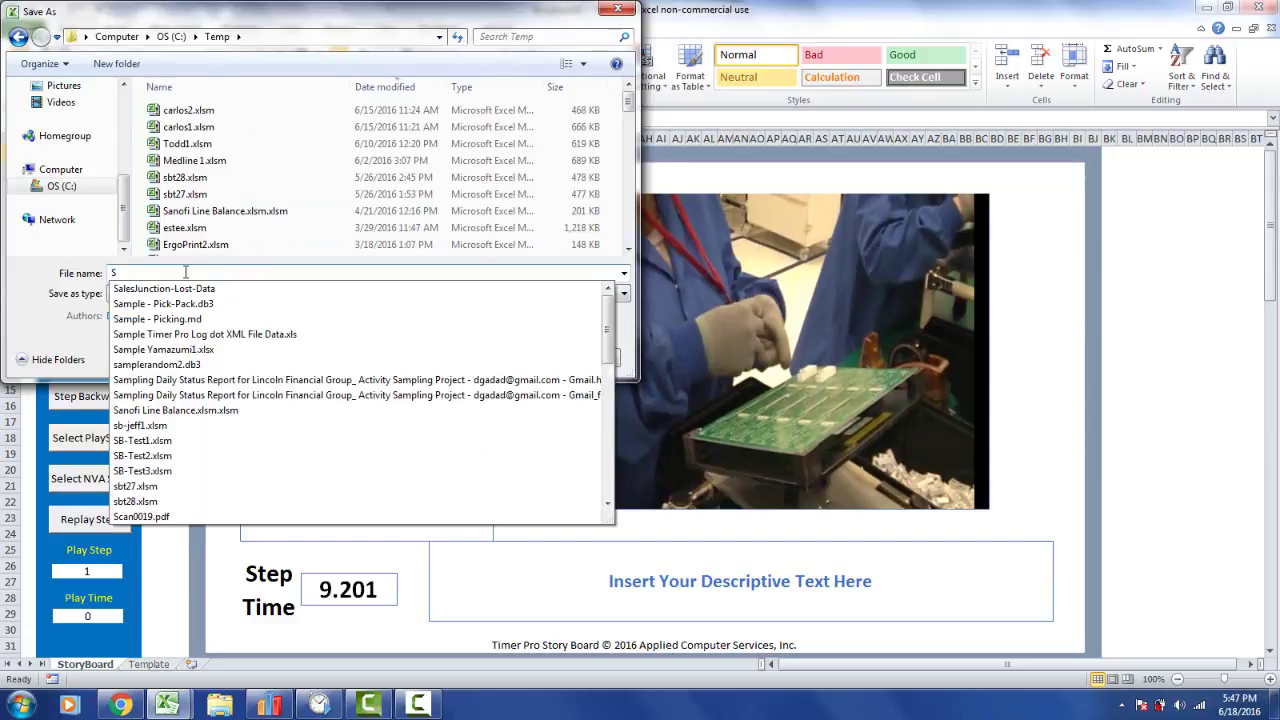
{"action": "type", "text": "b-De"}
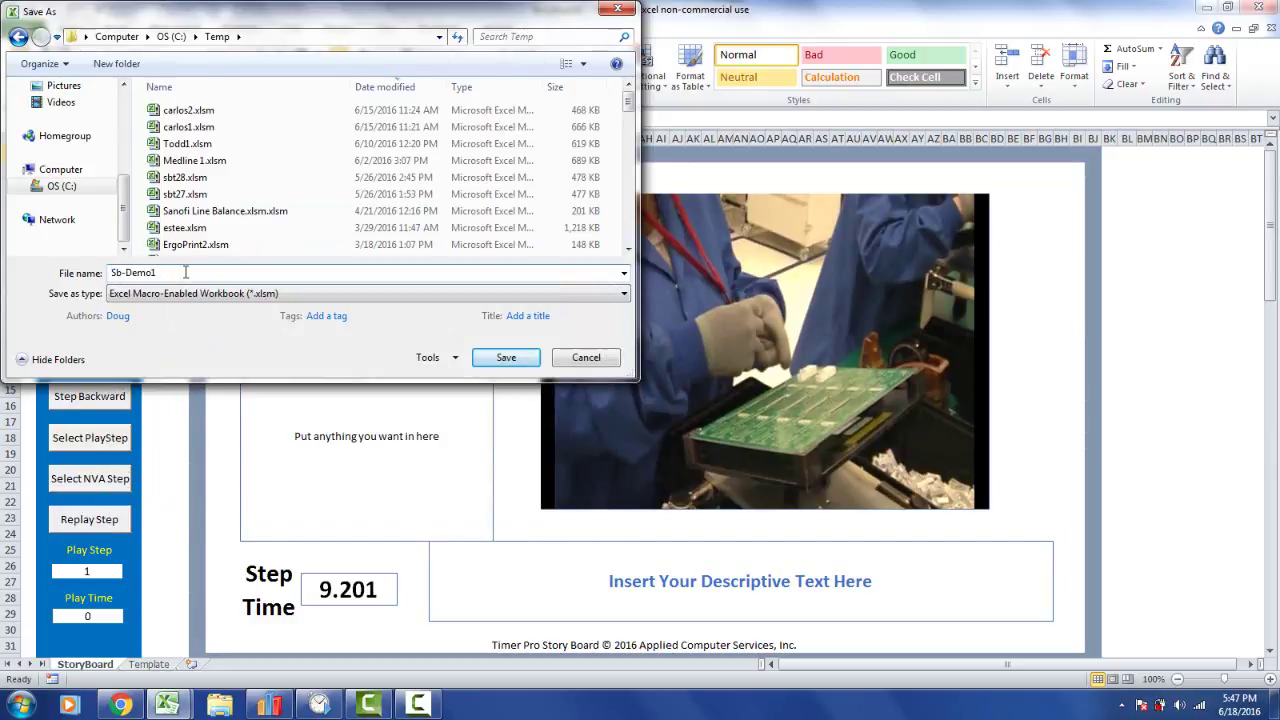
{"action": "type", "text": "mo1"}
{"action": "left_click", "coordinate": [505, 357]}
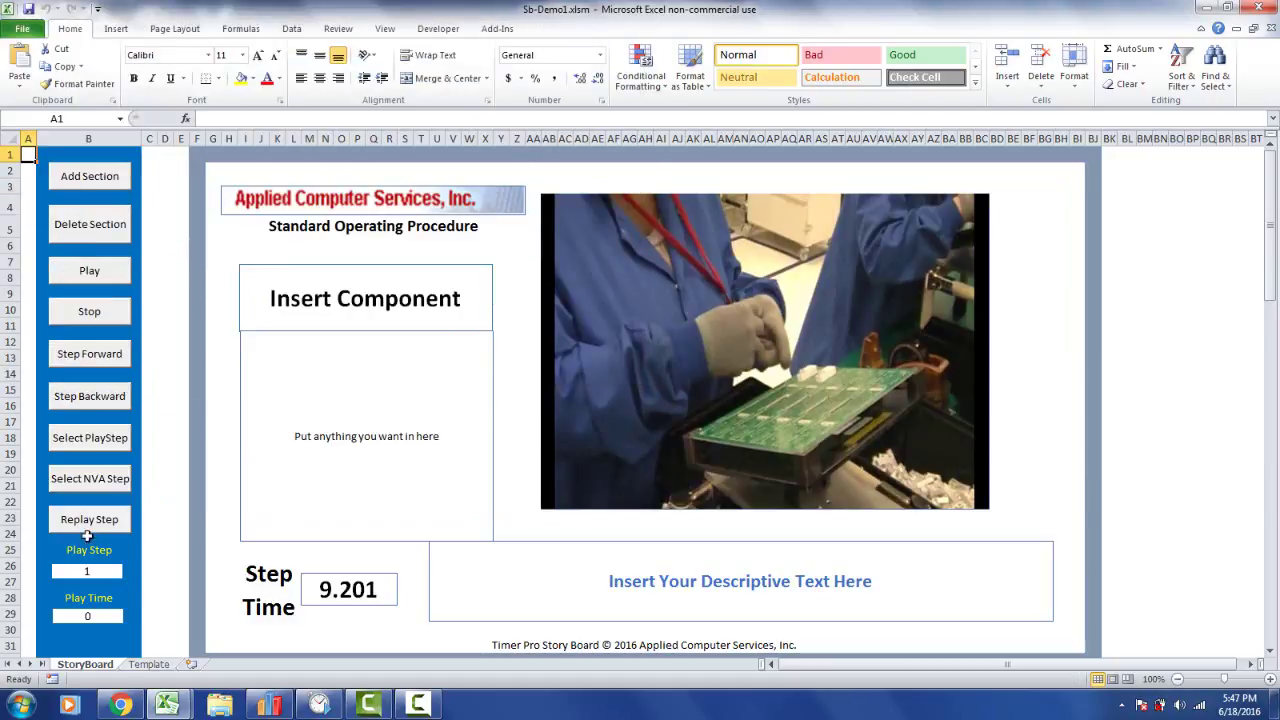
Switch to the Template sheet and set the zoom to 50%
{"action": "left_click", "coordinate": [149, 665]}
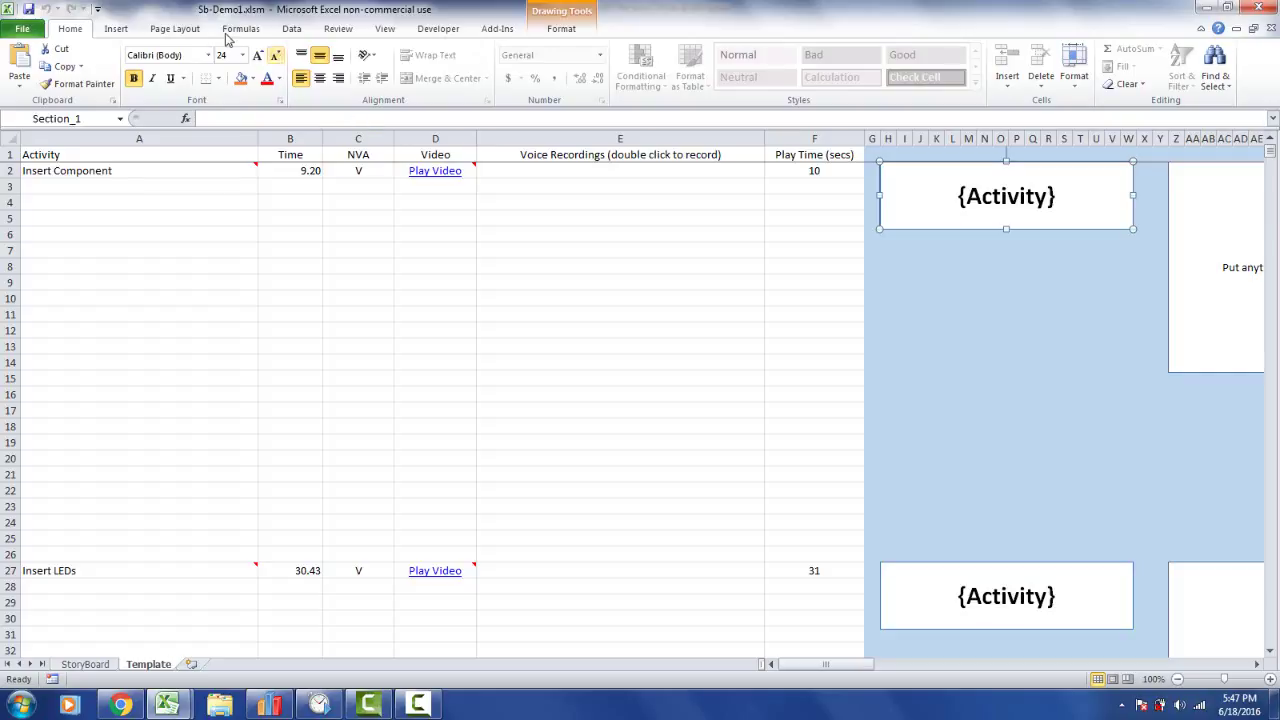
{"action": "left_click", "coordinate": [385, 28]}
{"action": "left_click", "coordinate": [358, 70]}
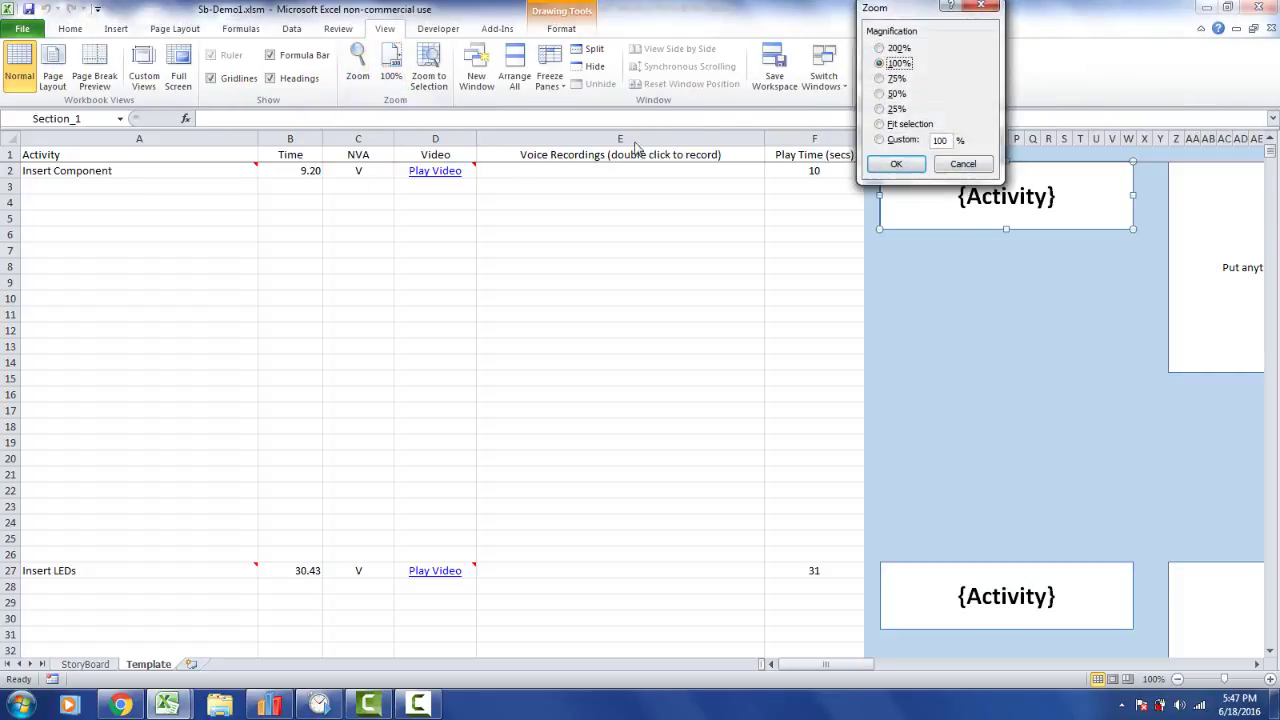
{"action": "left_click", "coordinate": [880, 93]}
{"action": "left_click", "coordinate": [896, 163]}
{"action": "left_click", "coordinate": [577, 207]}
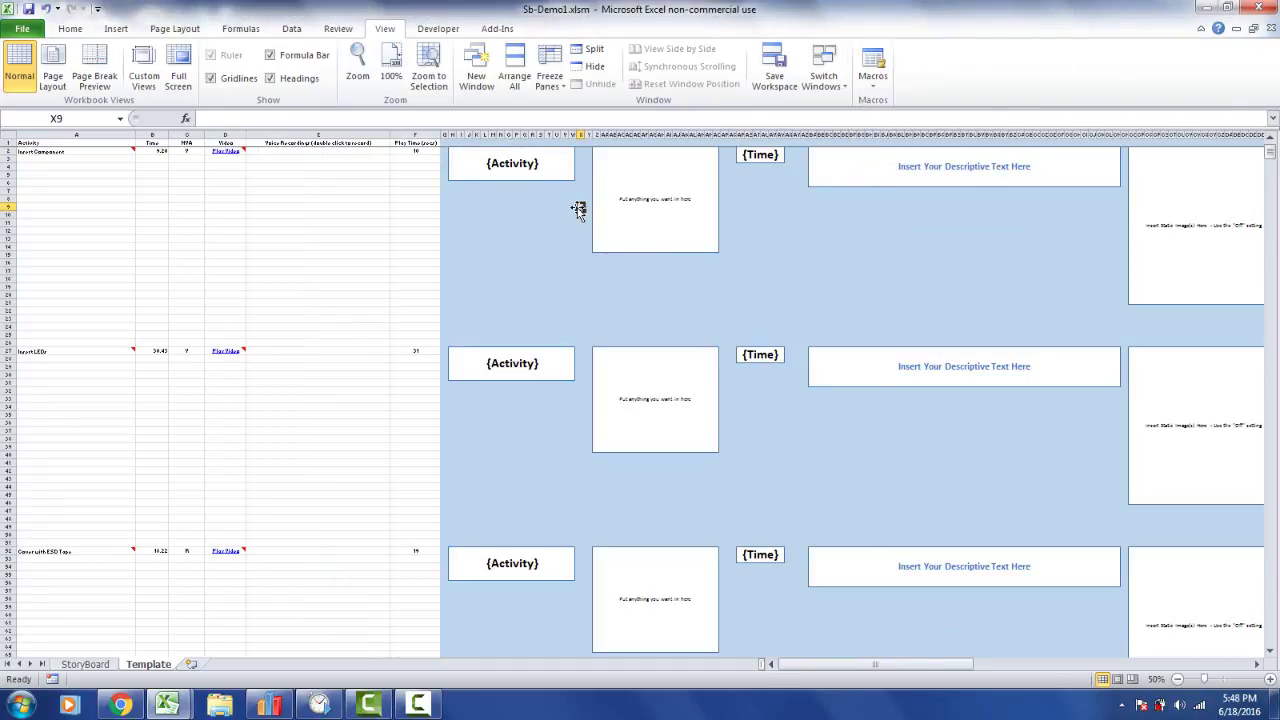
Insert Penguins.jpg from Sample Pictures and shrink it into the first step's image box
{"action": "left_click", "coordinate": [116, 28]}
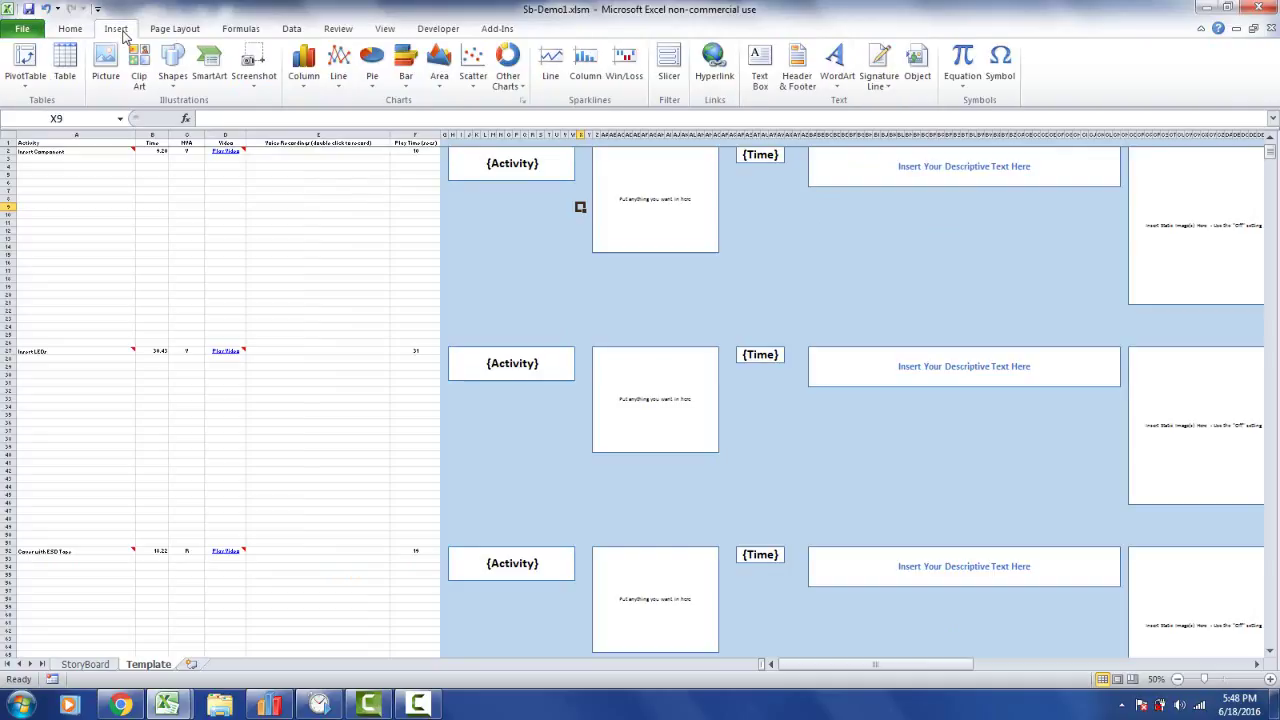
{"action": "left_click", "coordinate": [106, 68]}
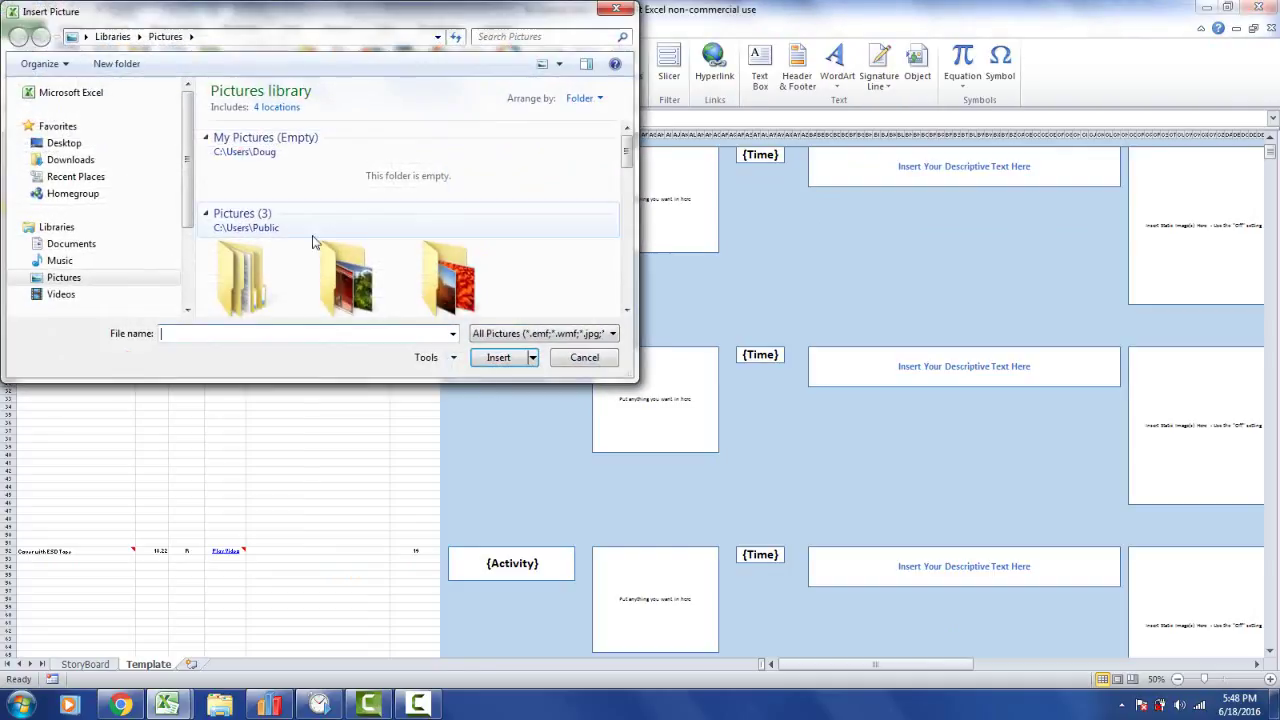
{"action": "double_click", "coordinate": [445, 255]}
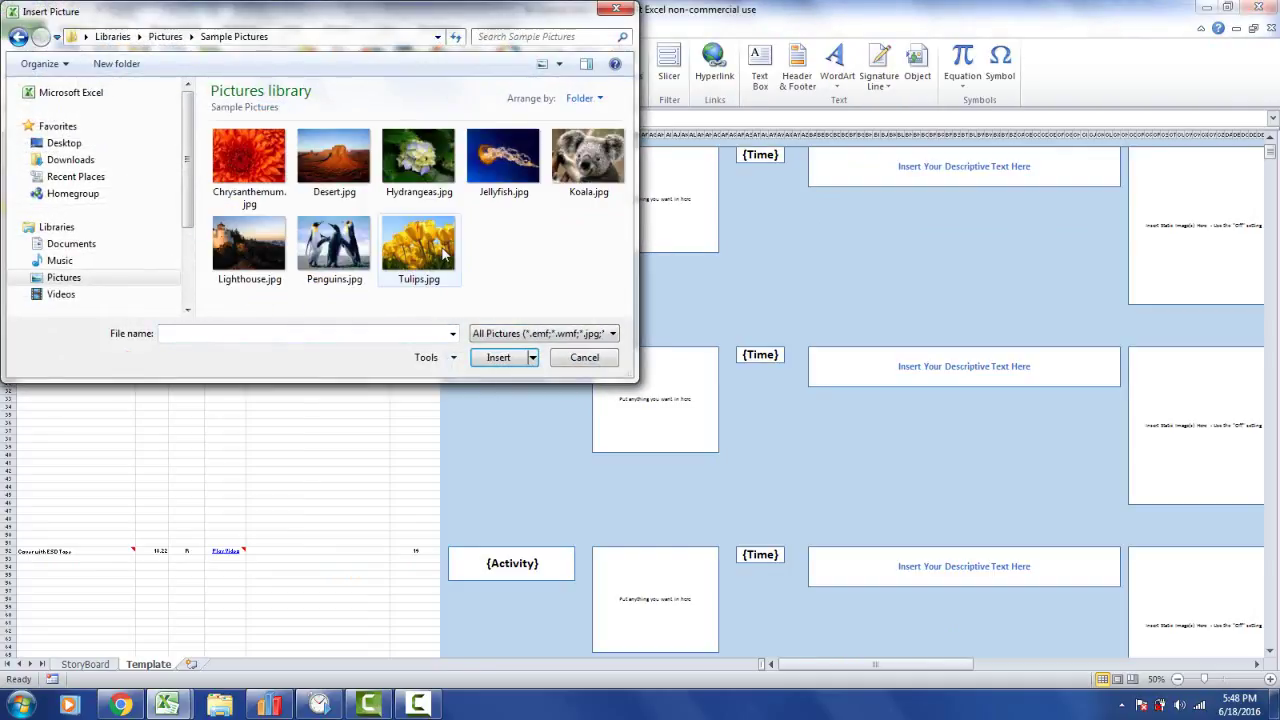
{"action": "left_click", "coordinate": [333, 240]}
{"action": "left_click", "coordinate": [485, 360]}
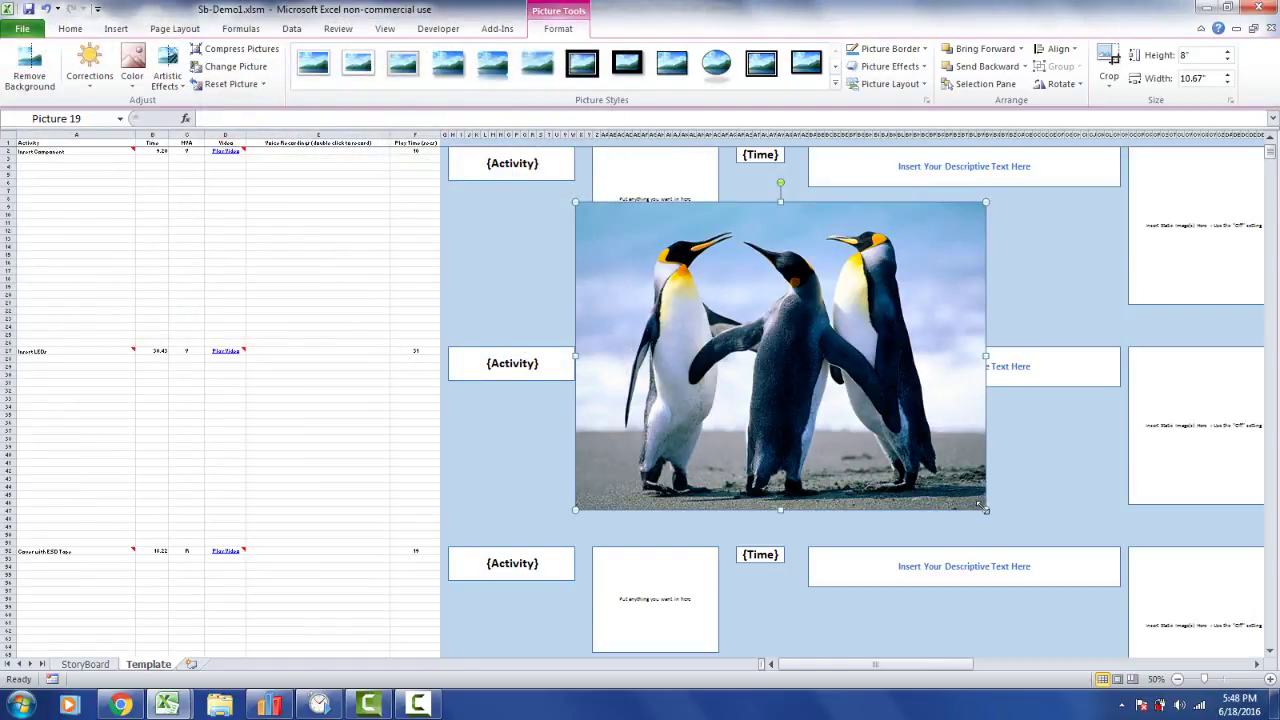
{"action": "left_click_drag", "start_coordinate": [982, 509], "coordinate": [625, 218]}
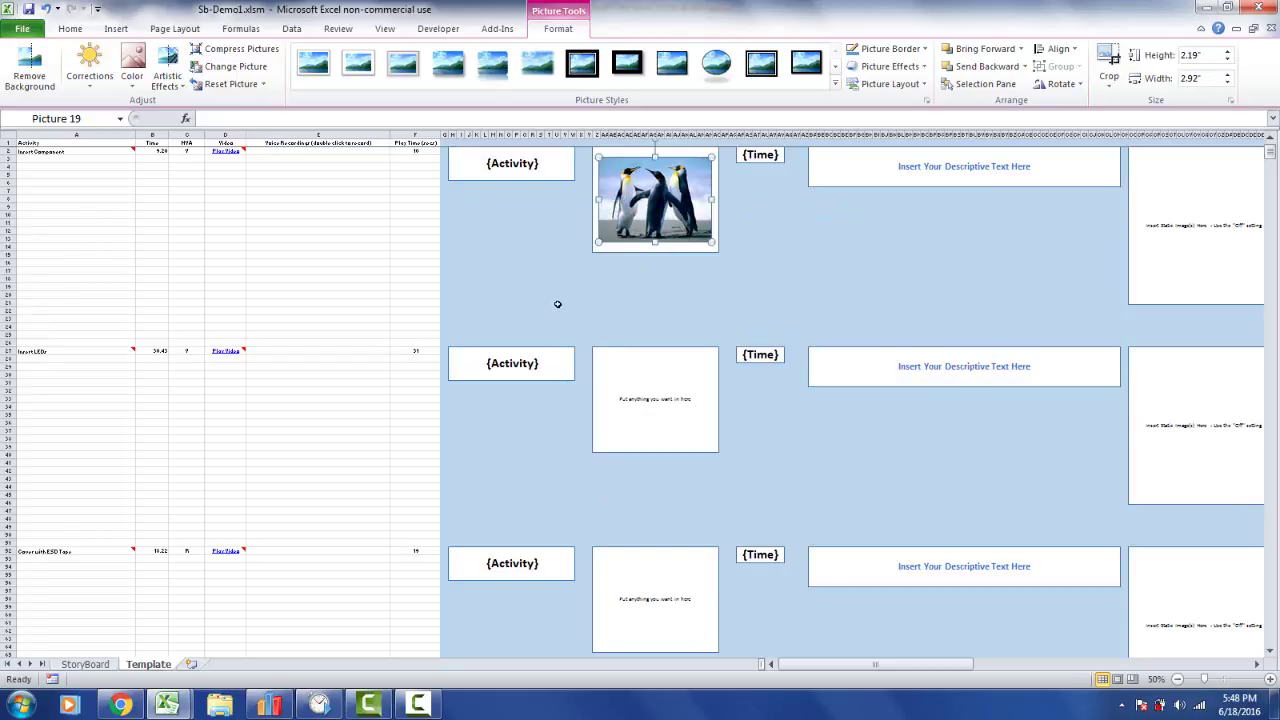
{"action": "left_click", "coordinate": [580, 406]}
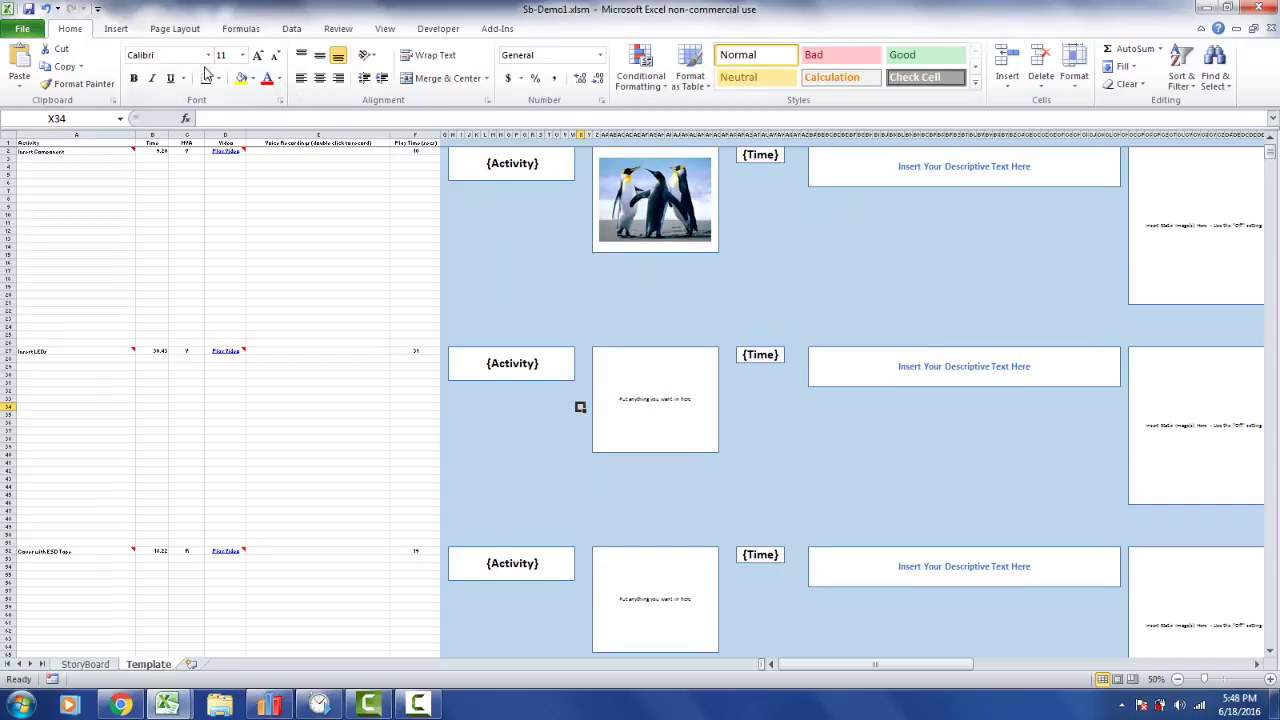
{"action": "left_click", "coordinate": [116, 29]}
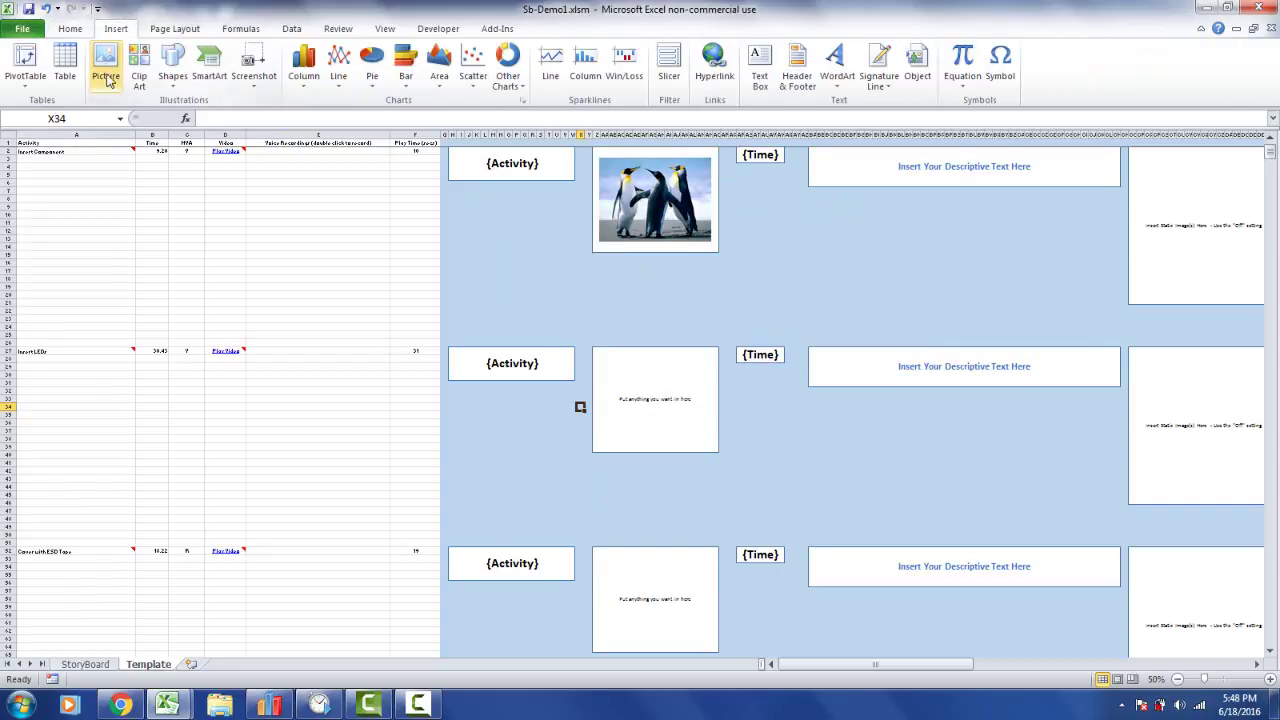
Insert Desert.jpg, resize it to 2.29"x3.06" and place it in the Insert LEDs card
{"action": "left_click", "coordinate": [107, 80]}
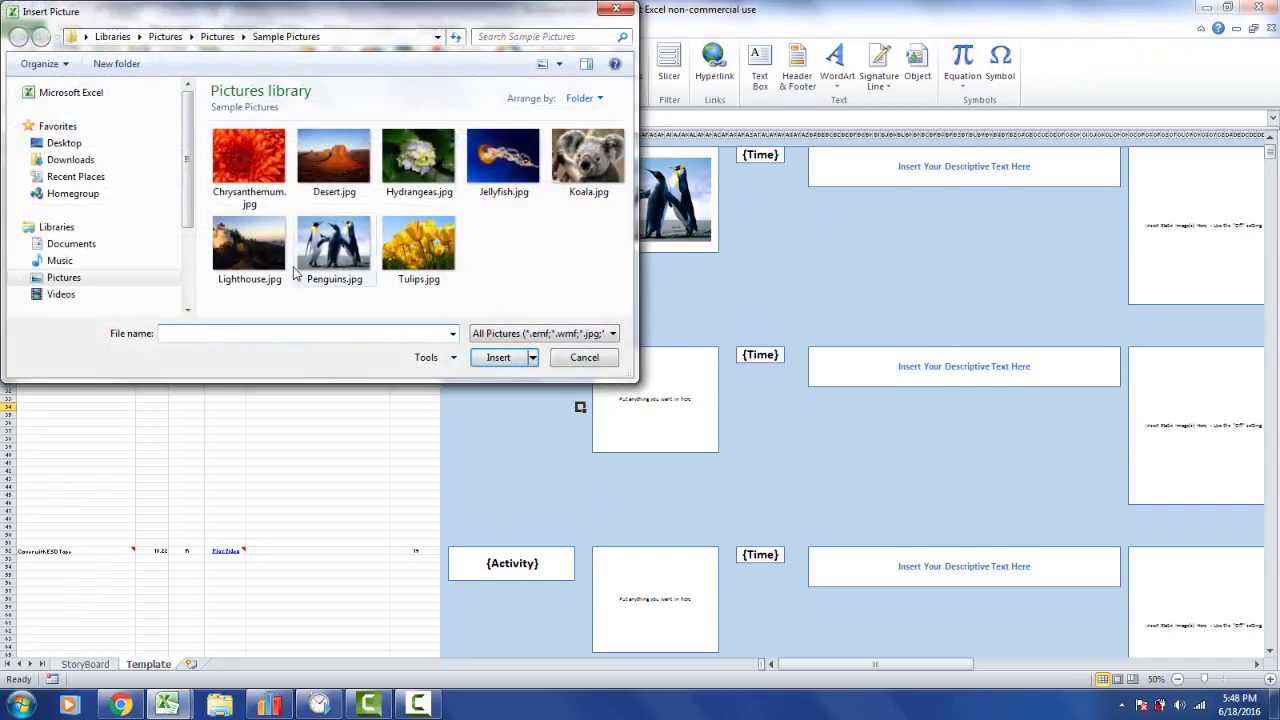
{"action": "left_click", "coordinate": [327, 186]}
{"action": "left_click", "coordinate": [492, 357]}
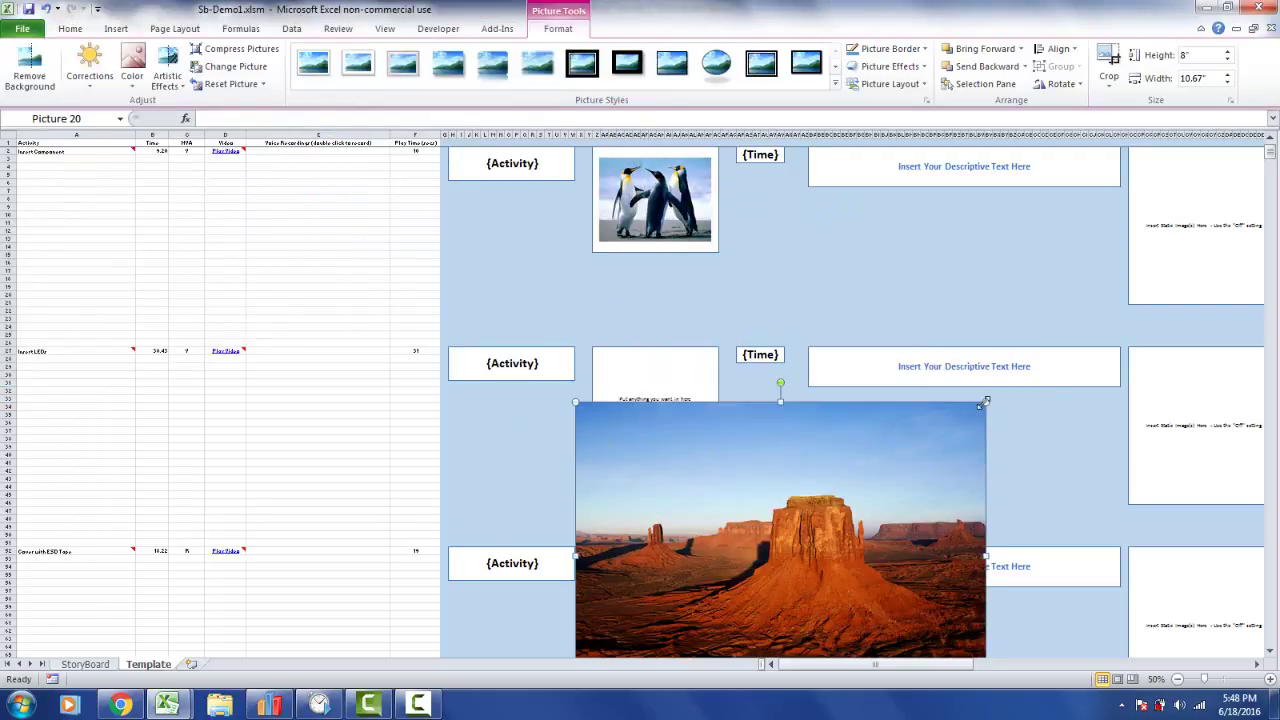
{"action": "left_click_drag", "start_coordinate": [924, 465], "coordinate": [560, 625]}
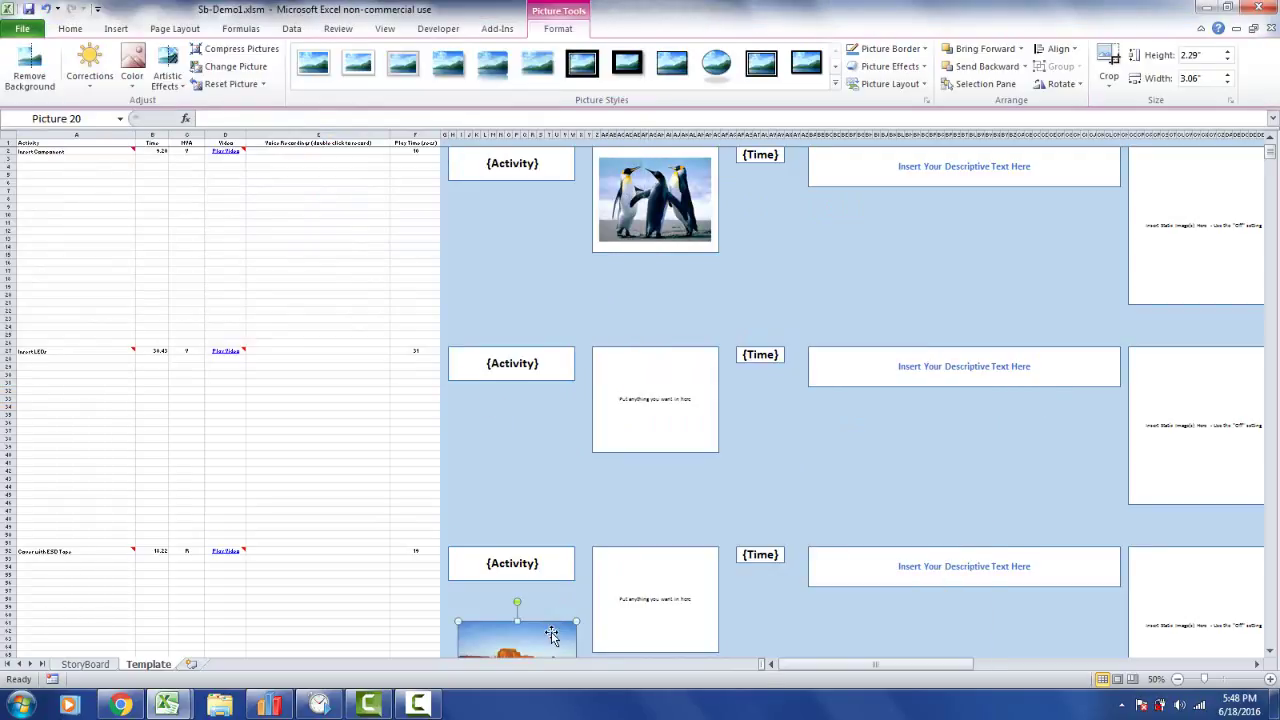
{"action": "left_click_drag", "start_coordinate": [634, 488], "coordinate": [666, 381]}
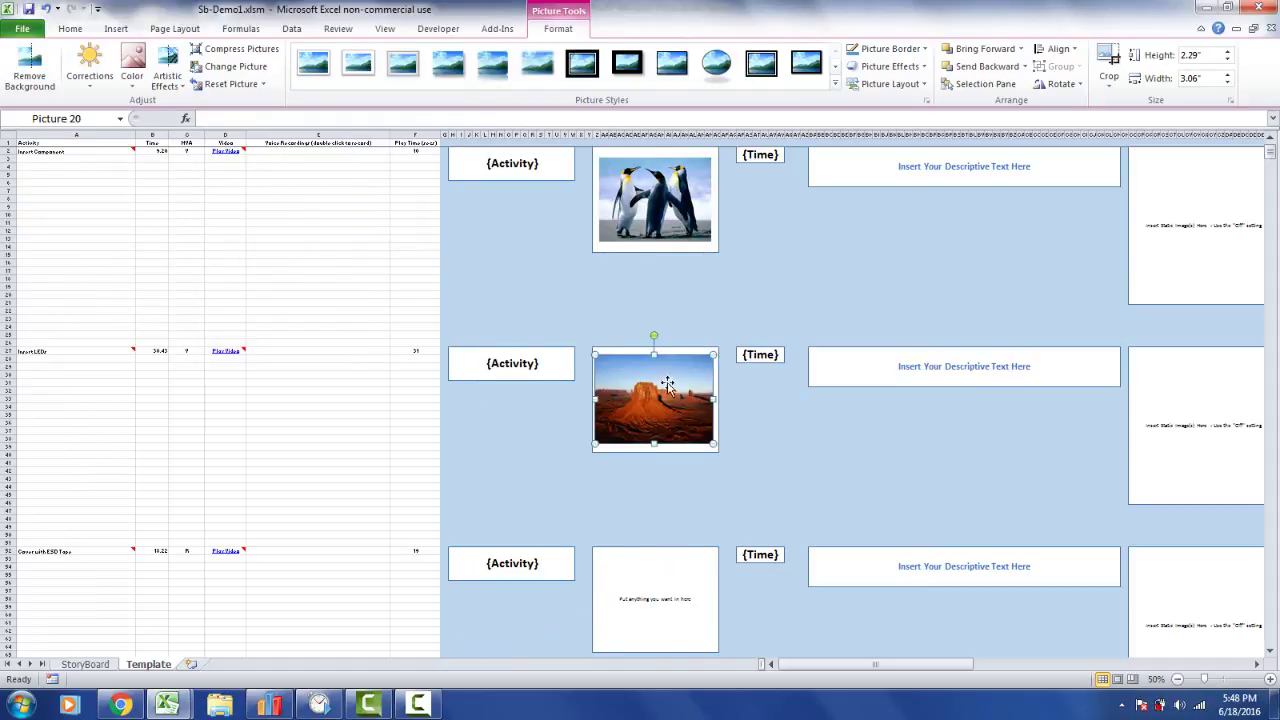
{"action": "left_click", "coordinate": [1271, 651]}
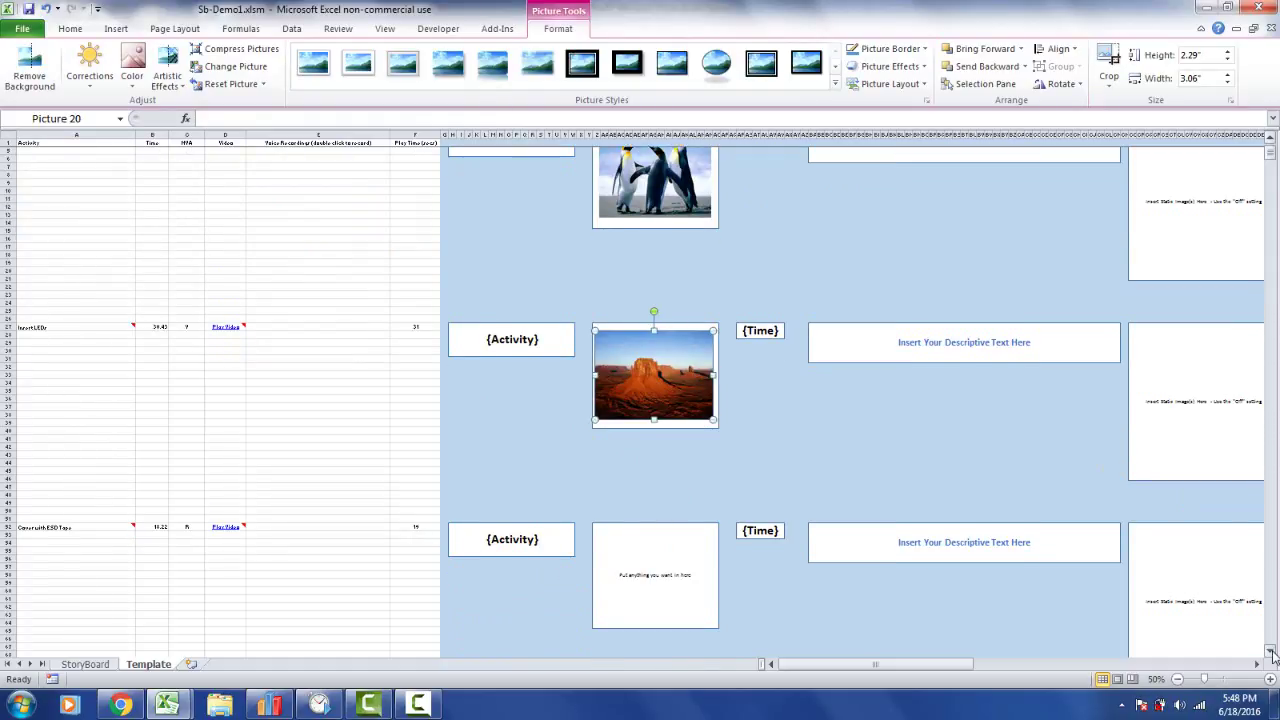
{"action": "left_click", "coordinate": [564, 519]}
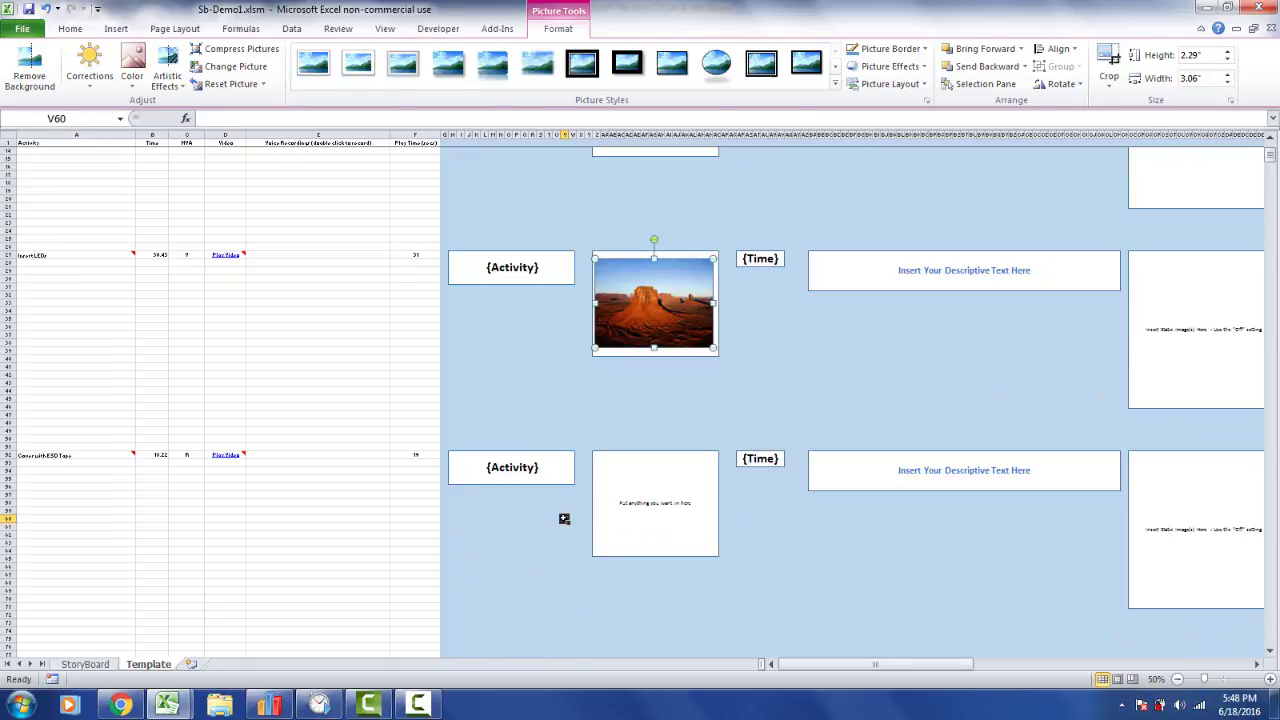
Insert Koala.jpg sized into the Cover with ESD Tape card, then show the StoryBoard sheet
{"action": "left_click", "coordinate": [106, 36]}
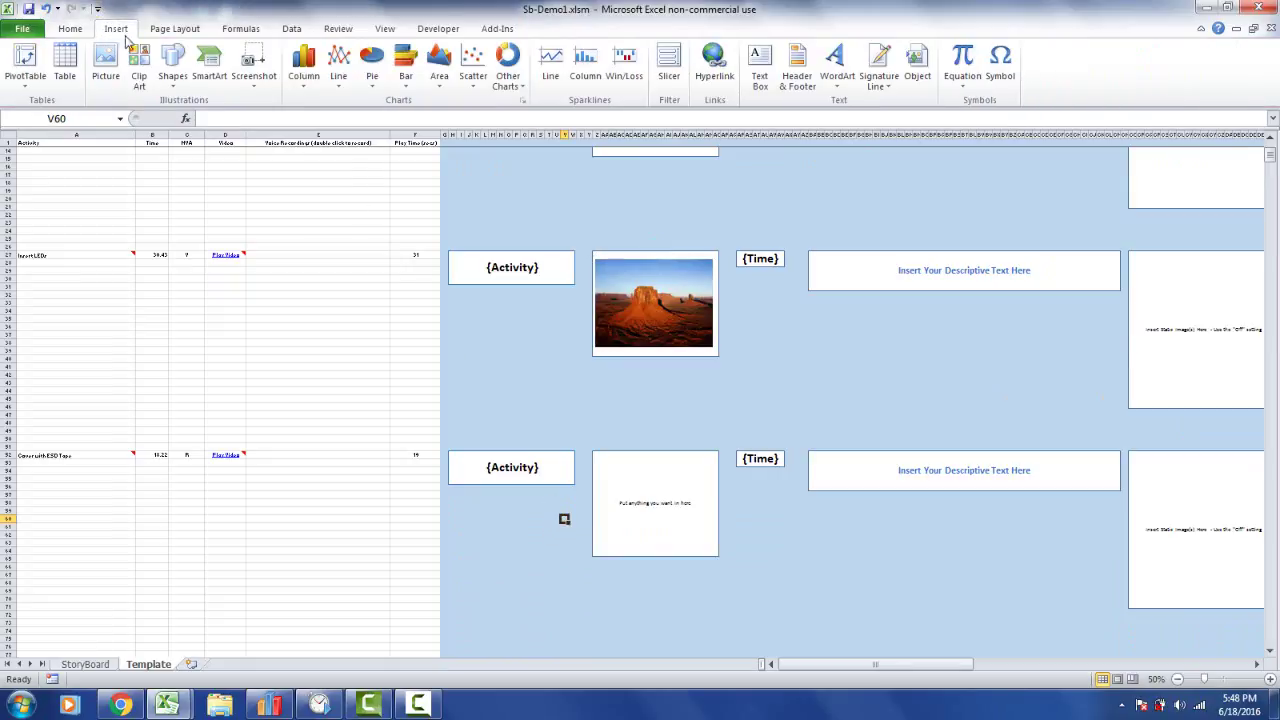
{"action": "left_click", "coordinate": [105, 62]}
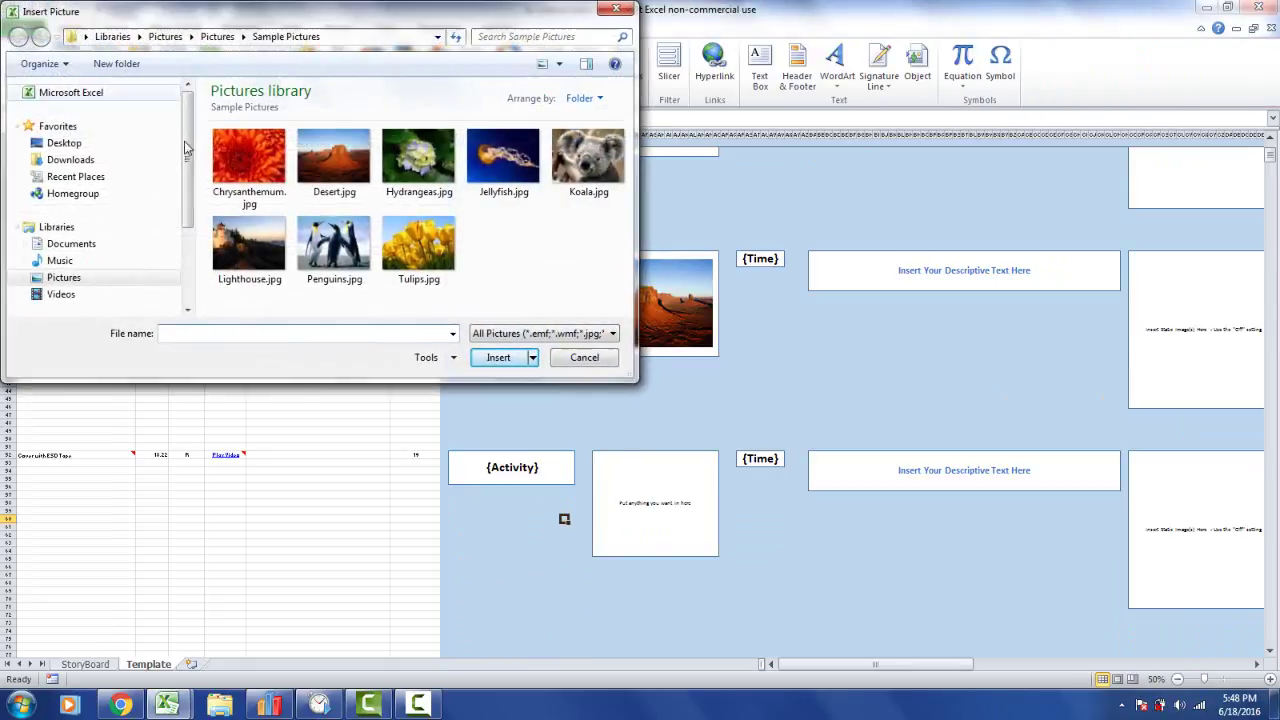
{"action": "left_click", "coordinate": [605, 148]}
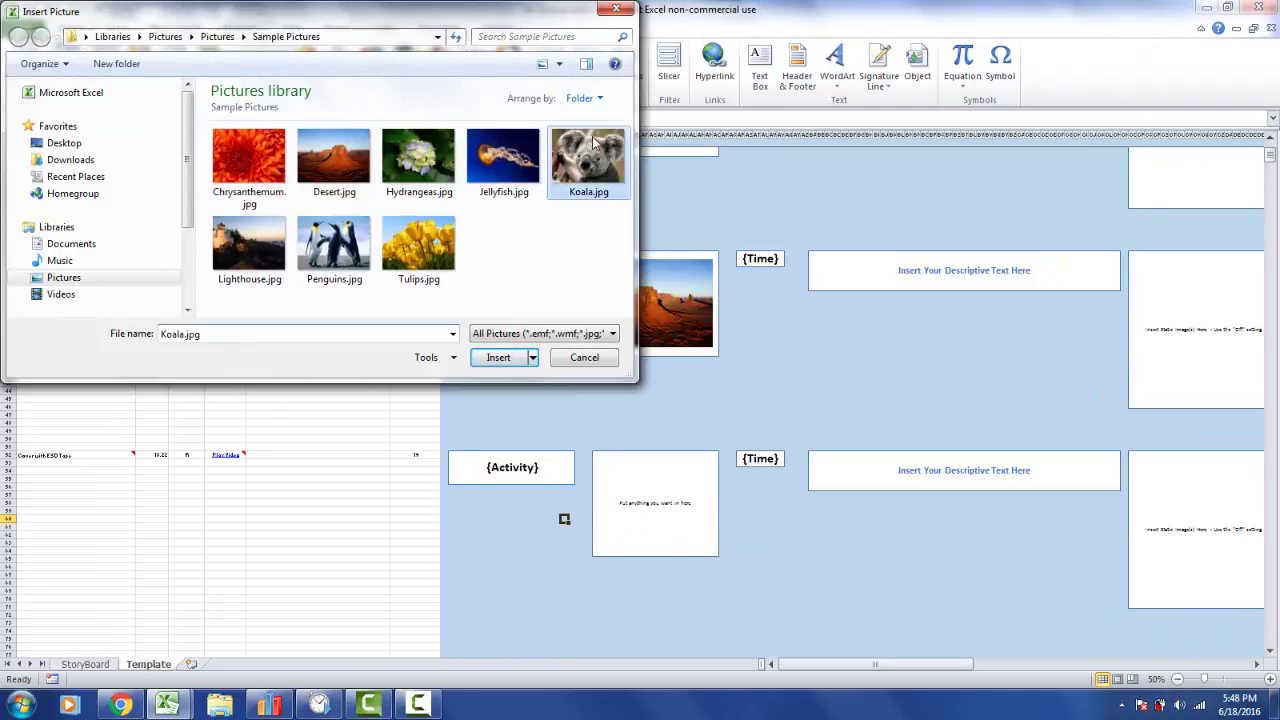
{"action": "left_click", "coordinate": [495, 358]}
{"action": "left_click_drag", "start_coordinate": [958, 527], "coordinate": [829, 620]}
{"action": "left_click_drag", "start_coordinate": [612, 624], "coordinate": [587, 410]}
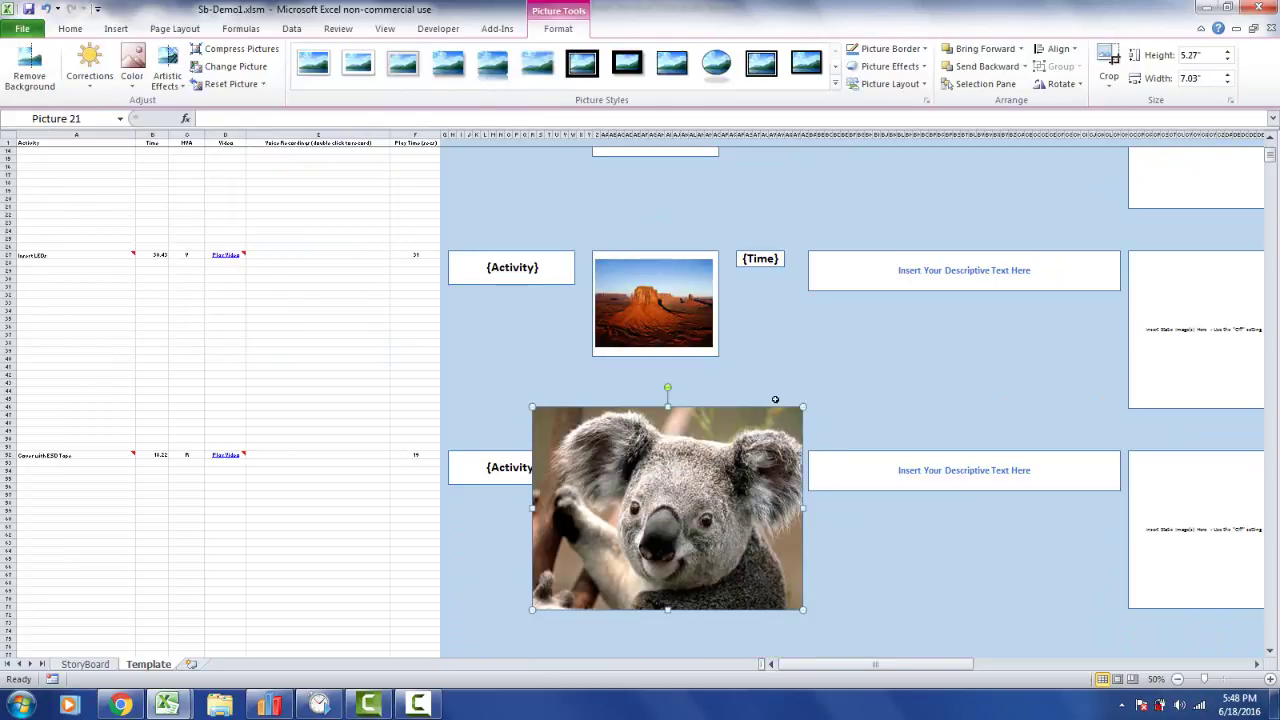
{"action": "left_click_drag", "start_coordinate": [802, 408], "coordinate": [651, 521]}
{"action": "left_click_drag", "start_coordinate": [589, 552], "coordinate": [653, 490]}
{"action": "left_click", "coordinate": [620, 431]}
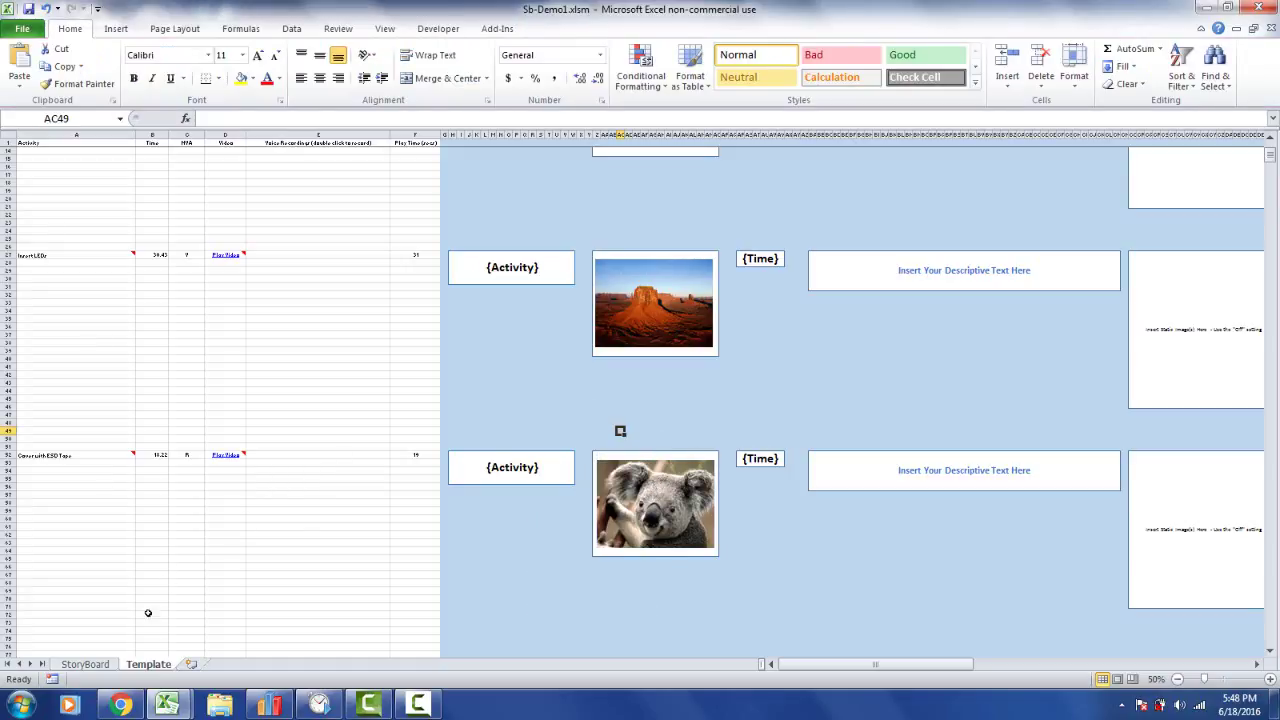
{"action": "left_click", "coordinate": [85, 664]}
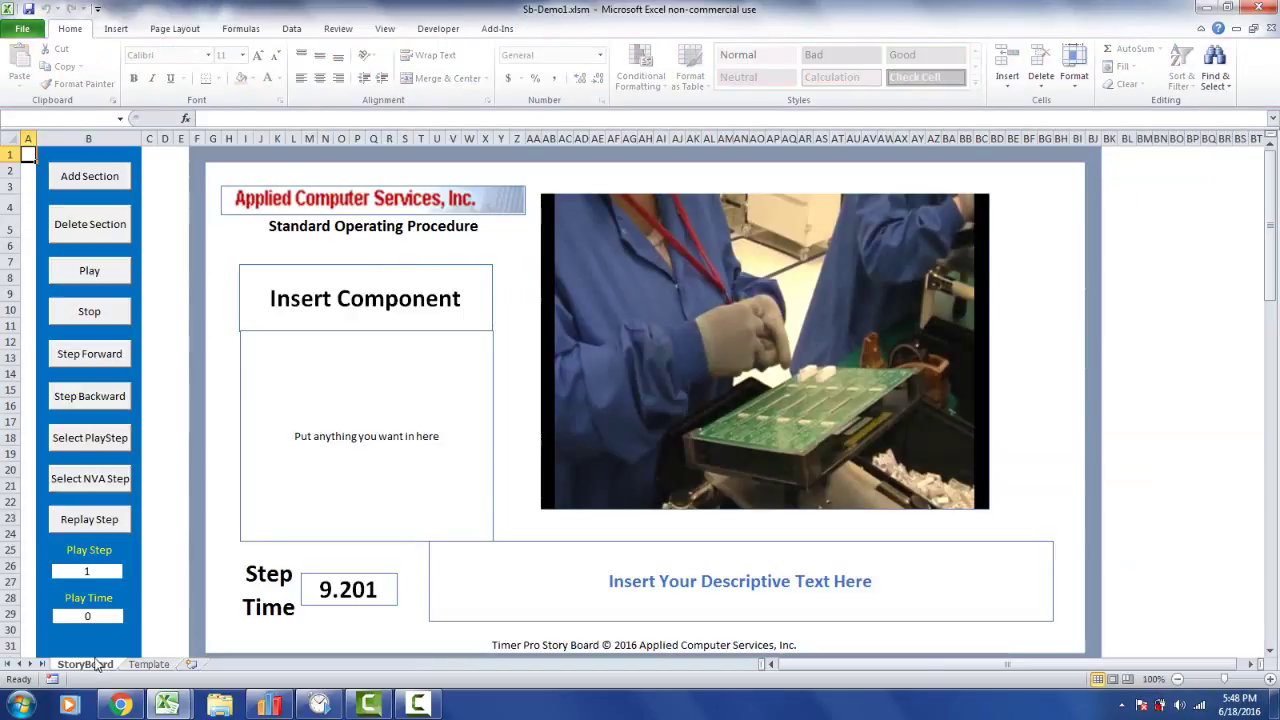
Play and stop the storyboard, then save Sb-Demo1 from the Template sheet and close Excel
{"action": "left_click", "coordinate": [89, 274]}
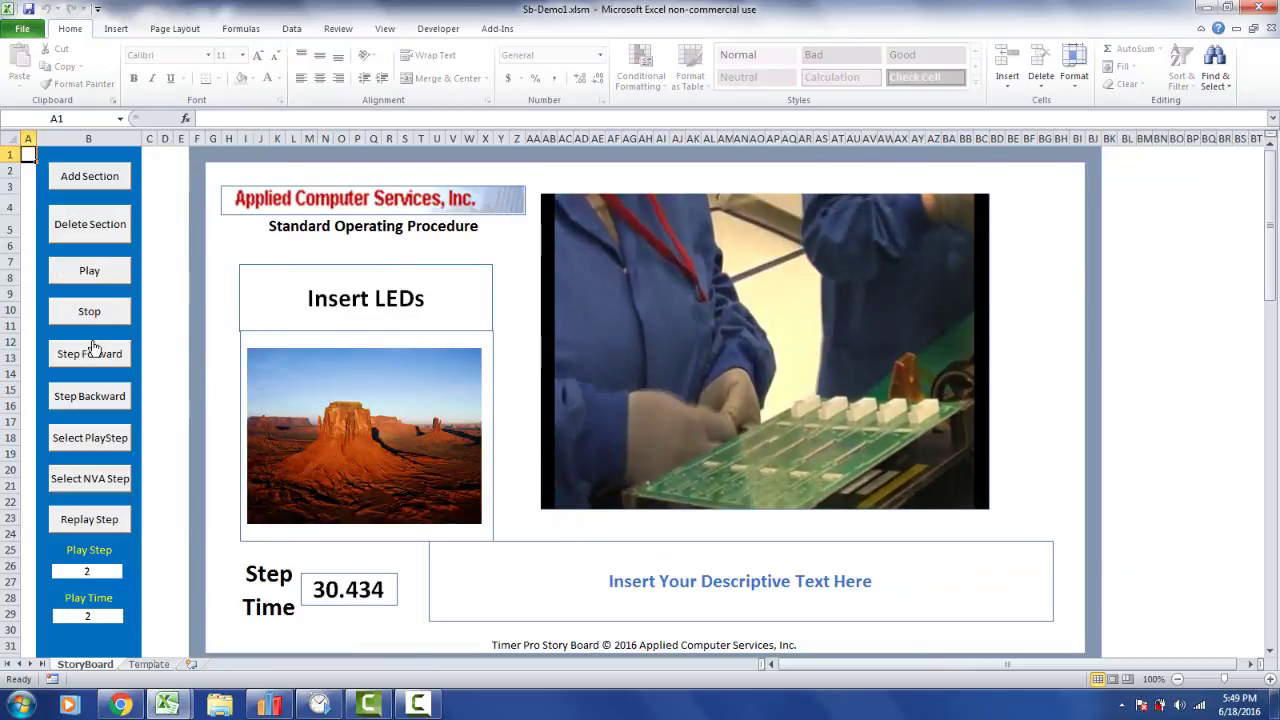
{"action": "left_click", "coordinate": [92, 318]}
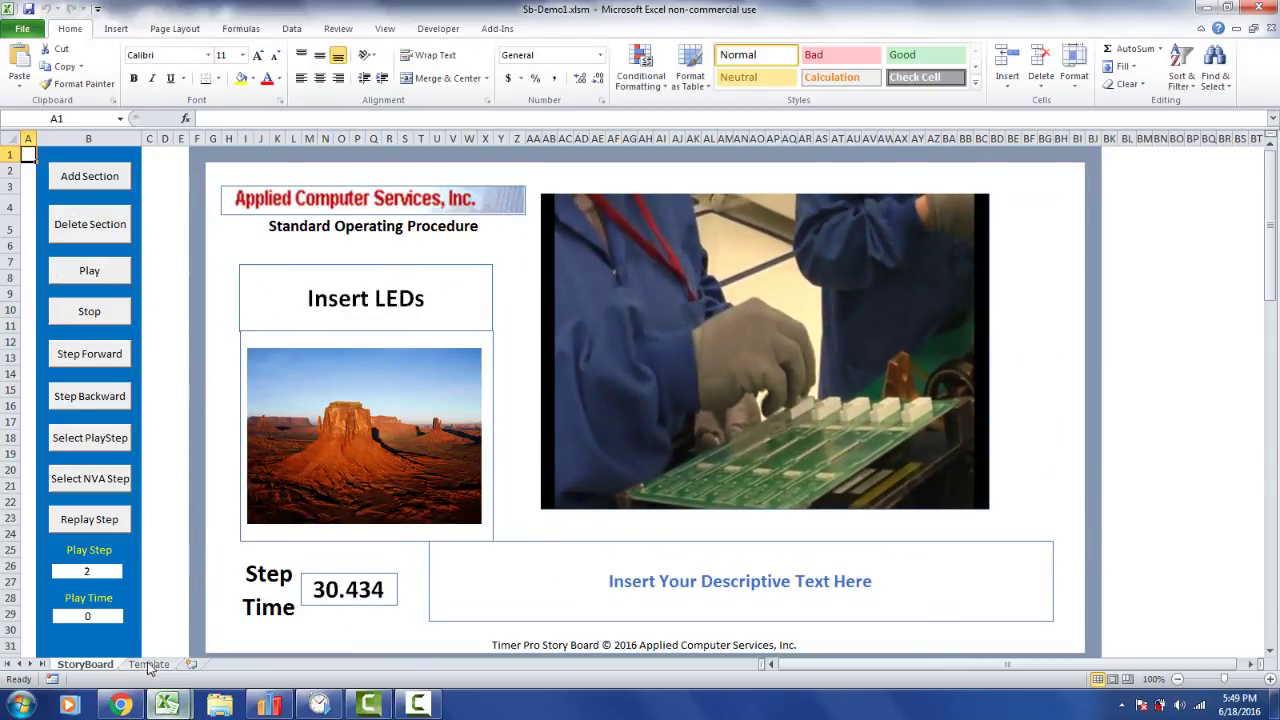
{"action": "left_click", "coordinate": [148, 664]}
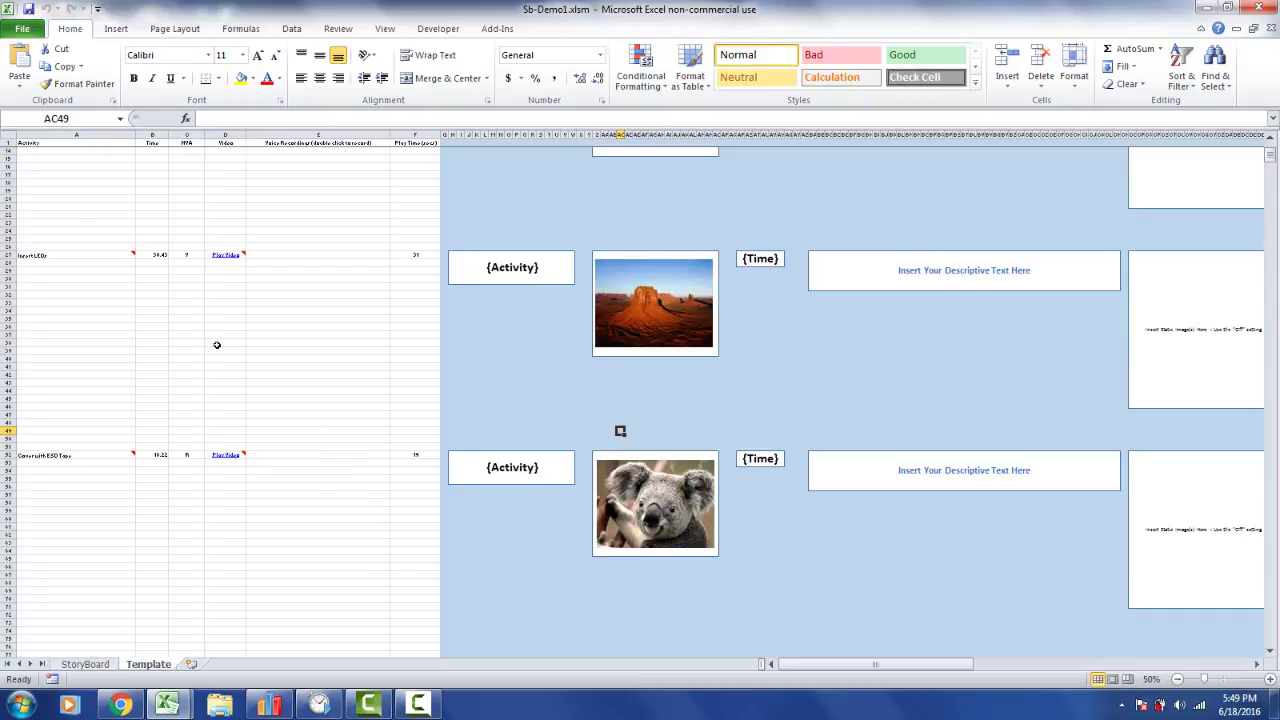
{"action": "left_click", "coordinate": [28, 9]}
{"action": "left_click", "coordinate": [1258, 7]}
Exit Excel without saving, then move Get Casing and Mount Tray into Insert Components (~70 s)
{"action": "left_click", "coordinate": [645, 371]}
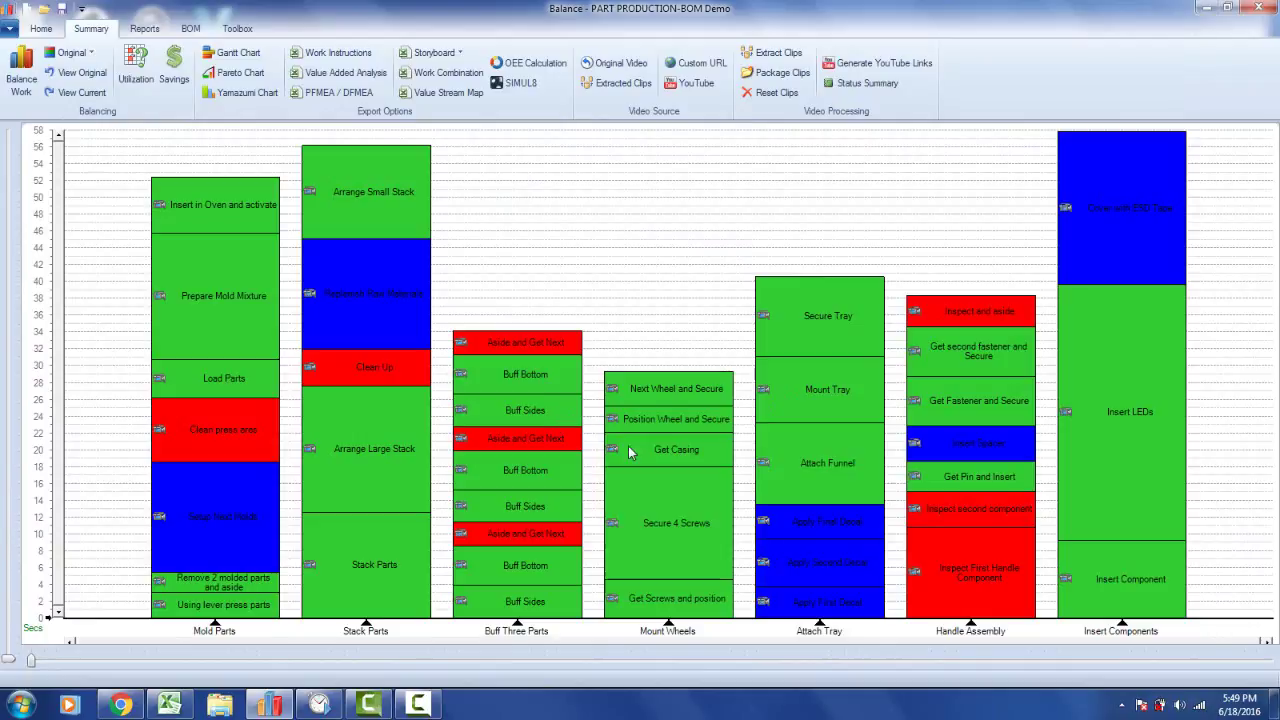
{"action": "left_click", "coordinate": [660, 455]}
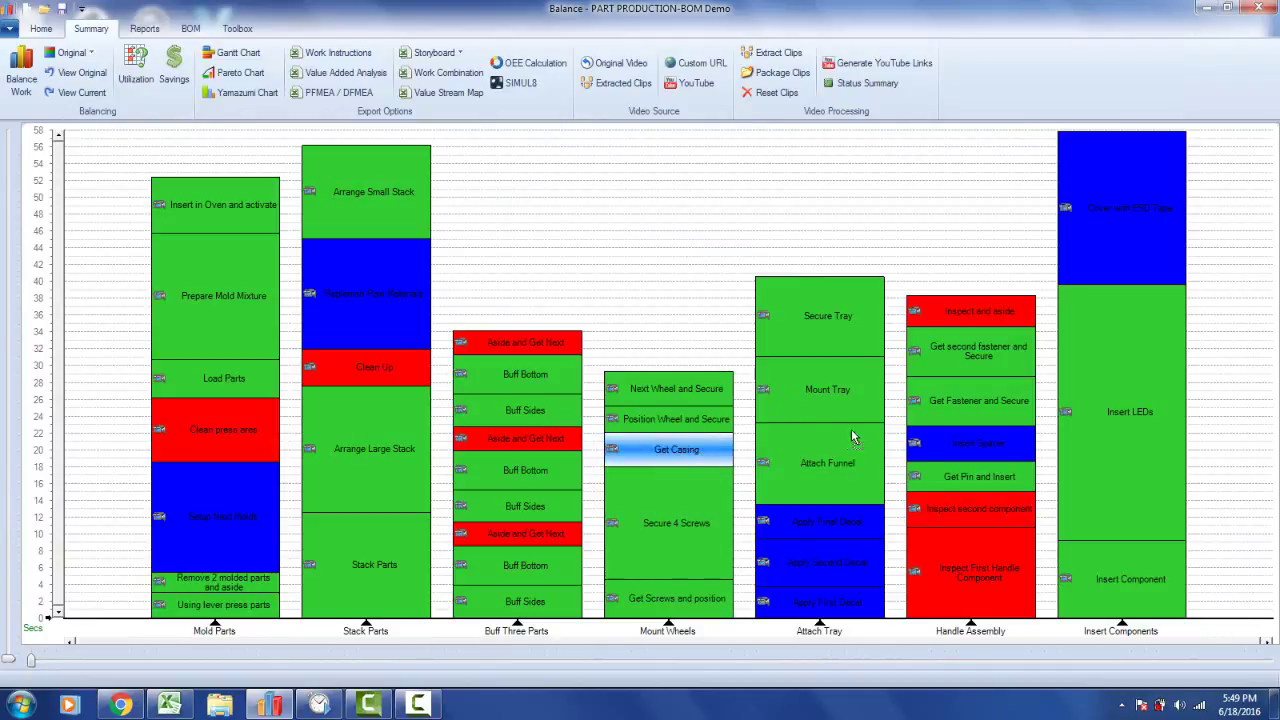
{"action": "left_click", "coordinate": [1125, 524]}
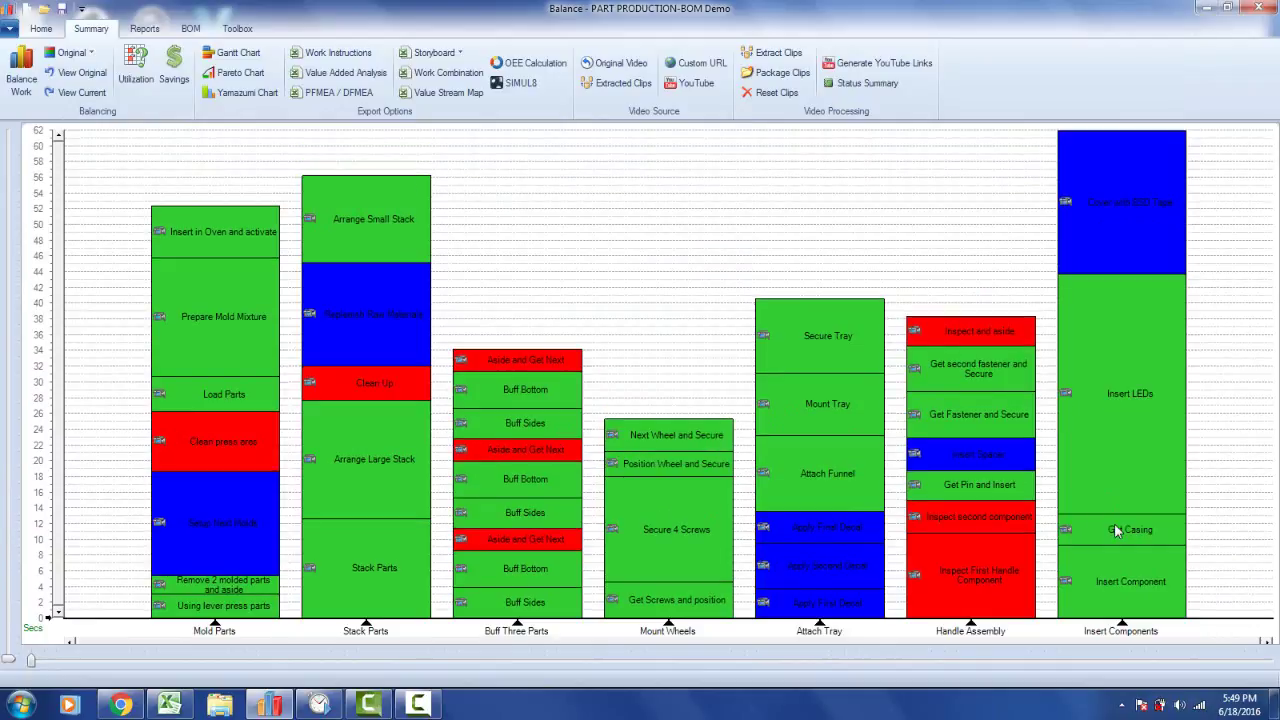
{"action": "left_click", "coordinate": [837, 425]}
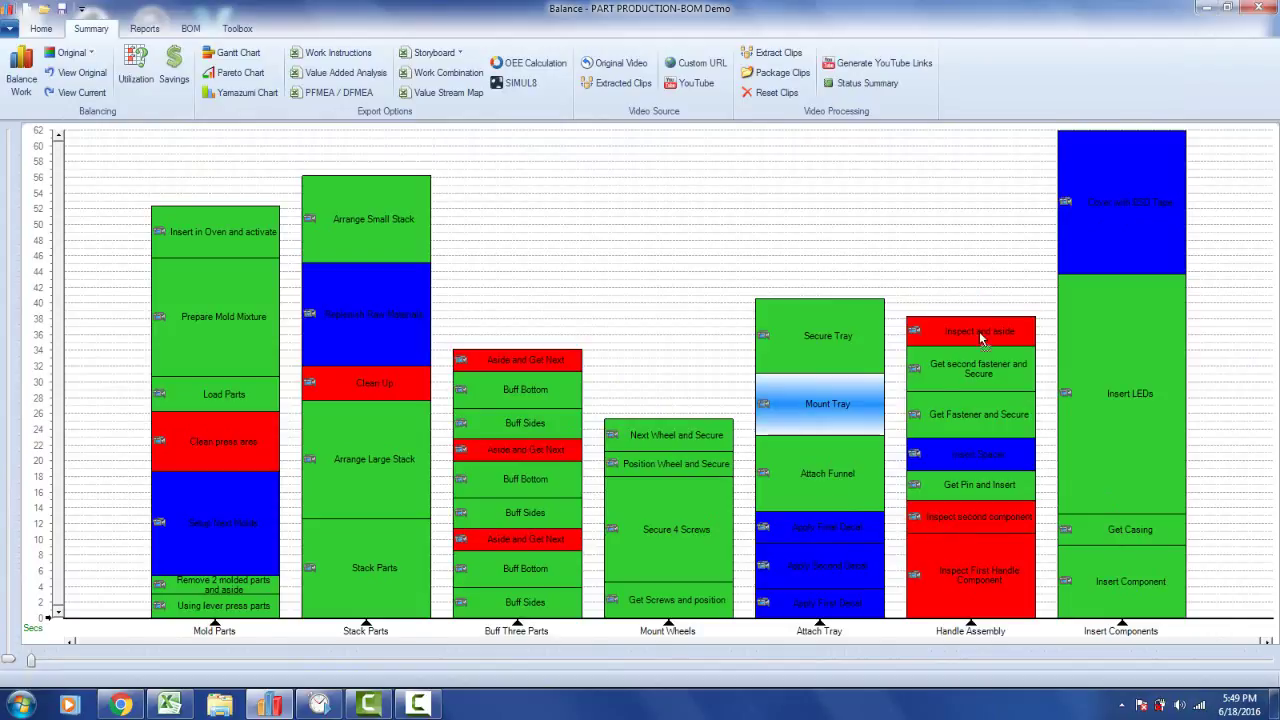
{"action": "left_click", "coordinate": [1096, 268]}
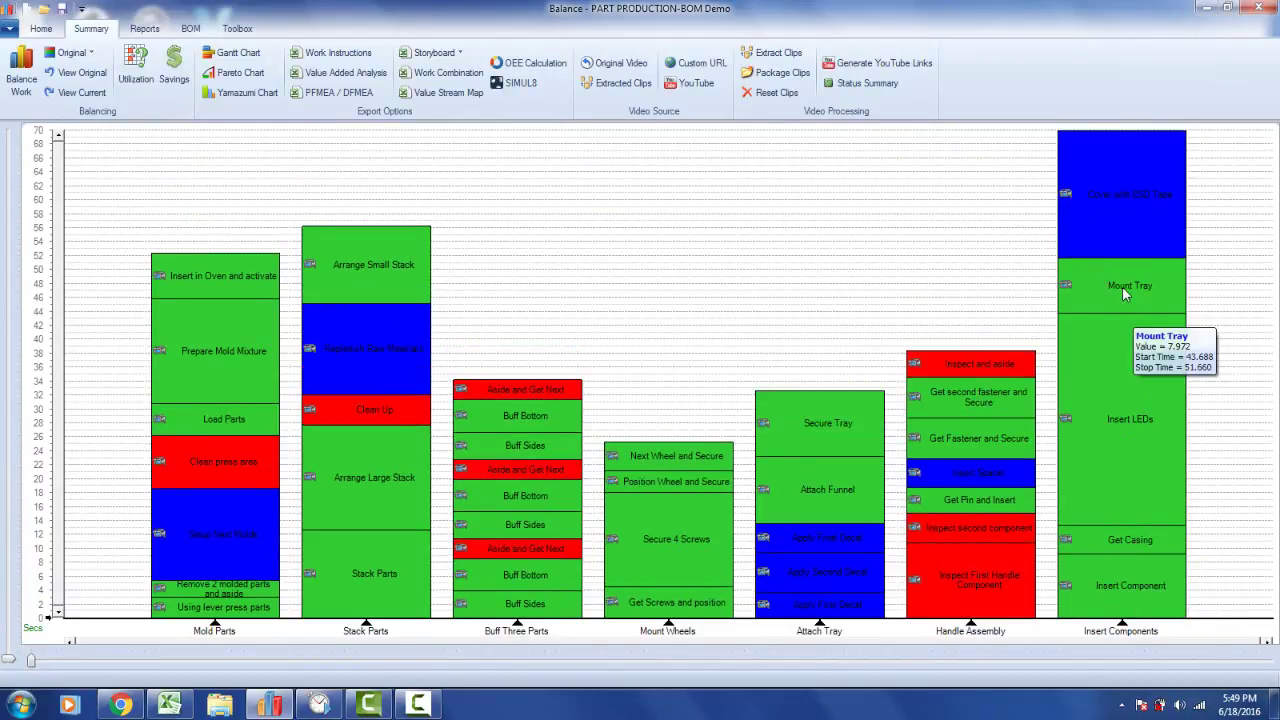
{"action": "mouse_move", "coordinate": [1103, 312]}
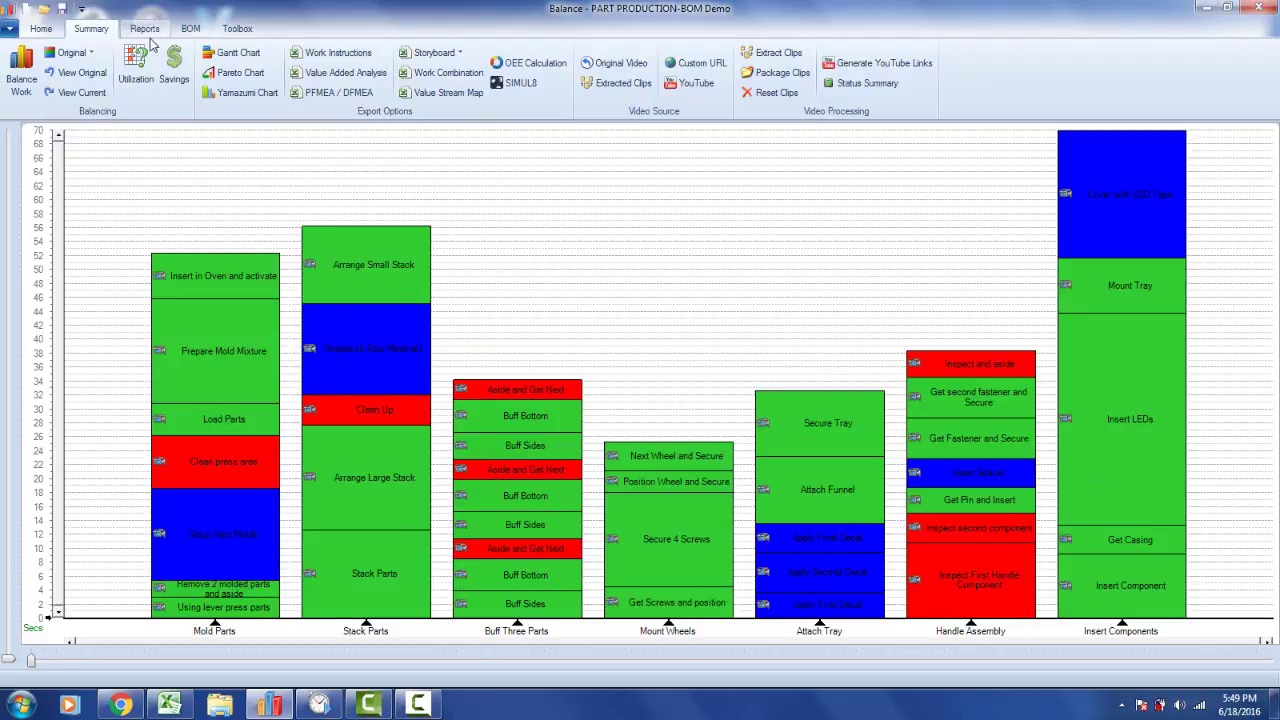
Choose Update Existing storyboard for the Insert Components task, reaching the Work Instructions file picker
{"action": "left_click", "coordinate": [436, 53]}
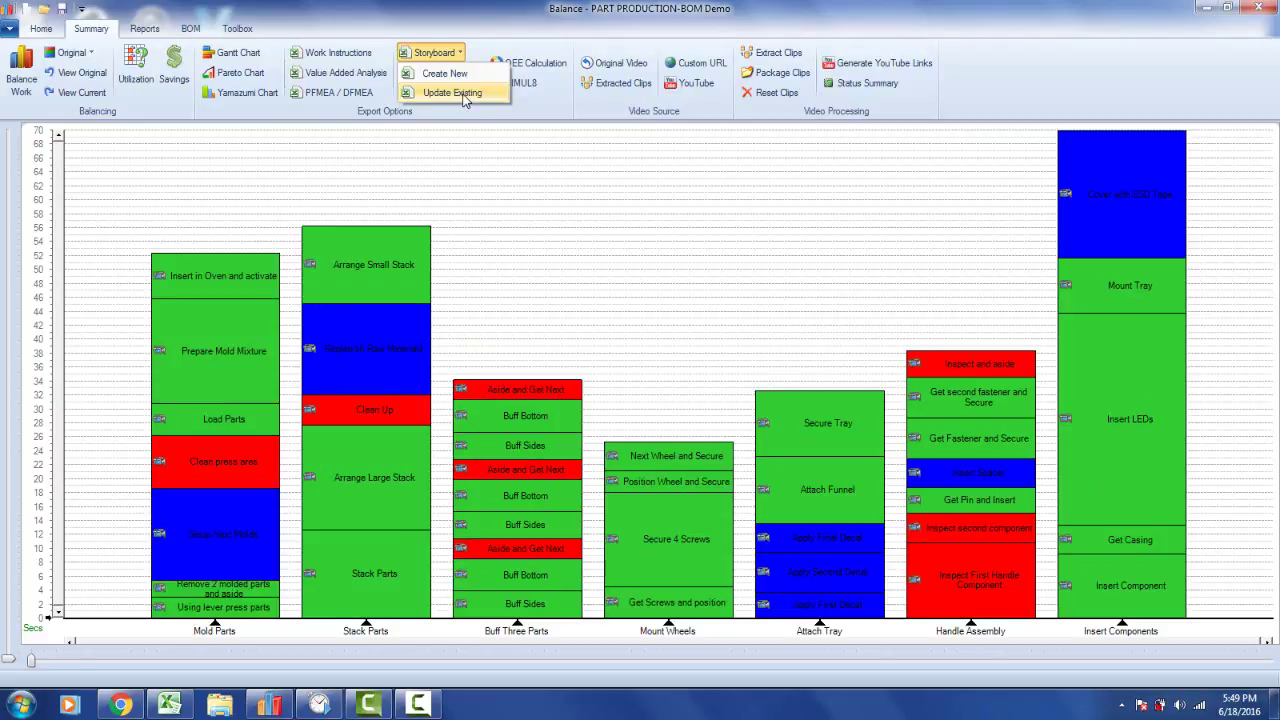
{"action": "left_click", "coordinate": [452, 93]}
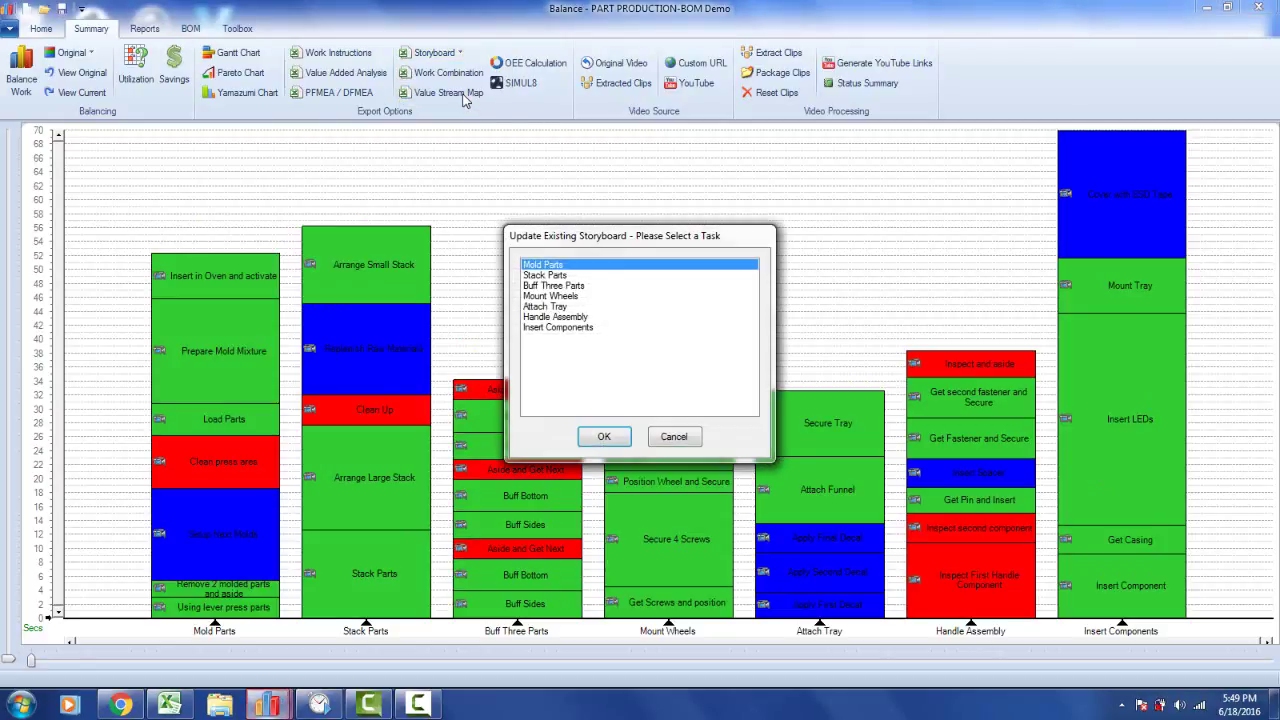
{"action": "left_click", "coordinate": [551, 328]}
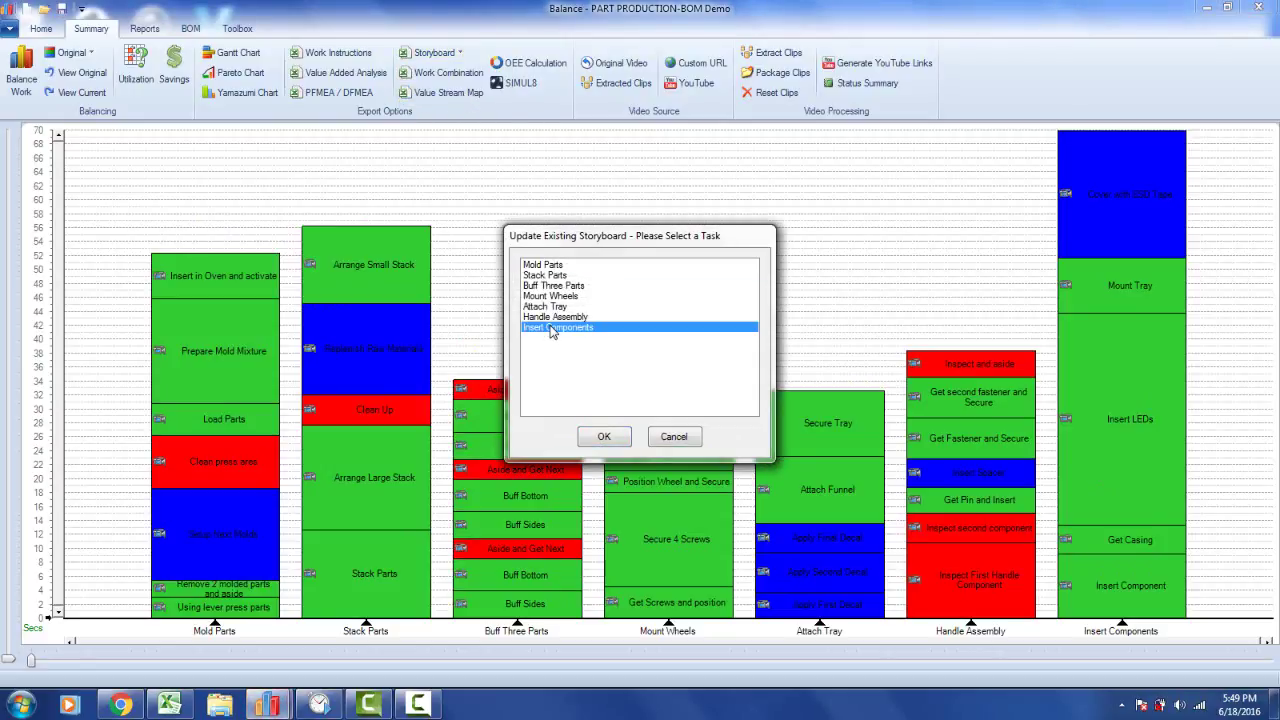
{"action": "left_click", "coordinate": [604, 438]}
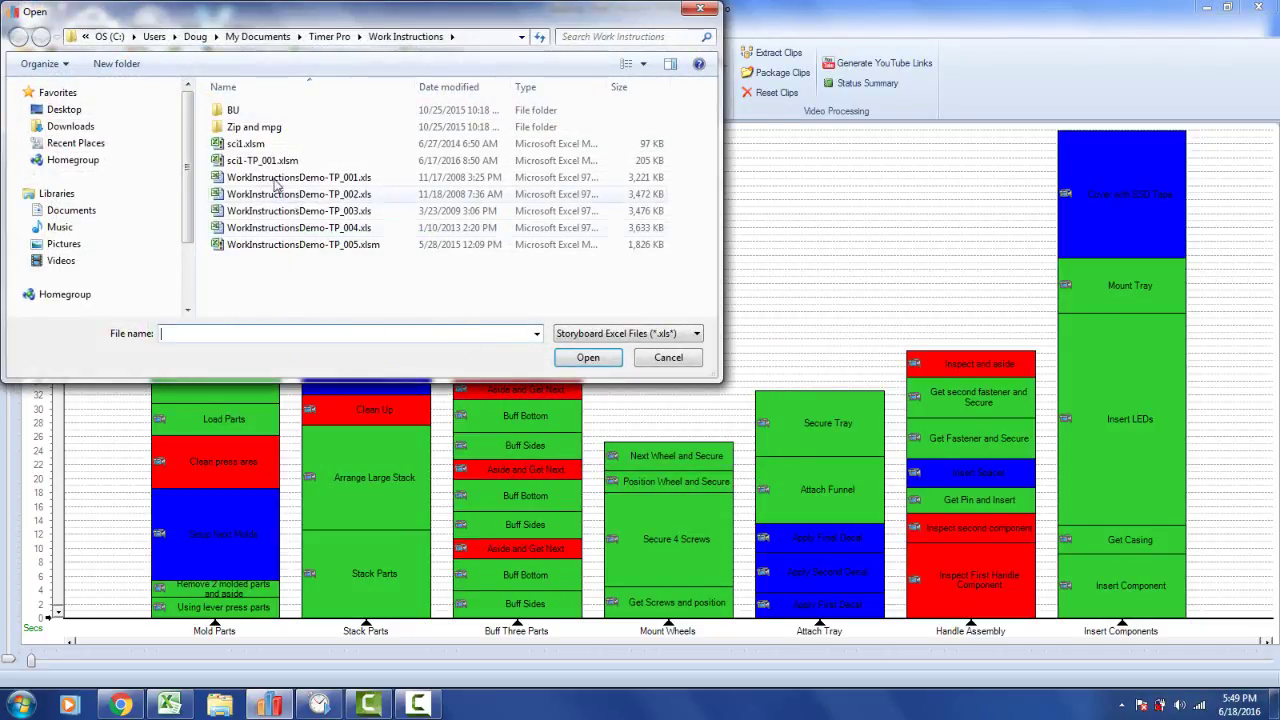
Choose Sb-Demo1.xlsm in C:\Temp as the storyboard workbook to update
{"action": "left_click", "coordinate": [109, 37]}
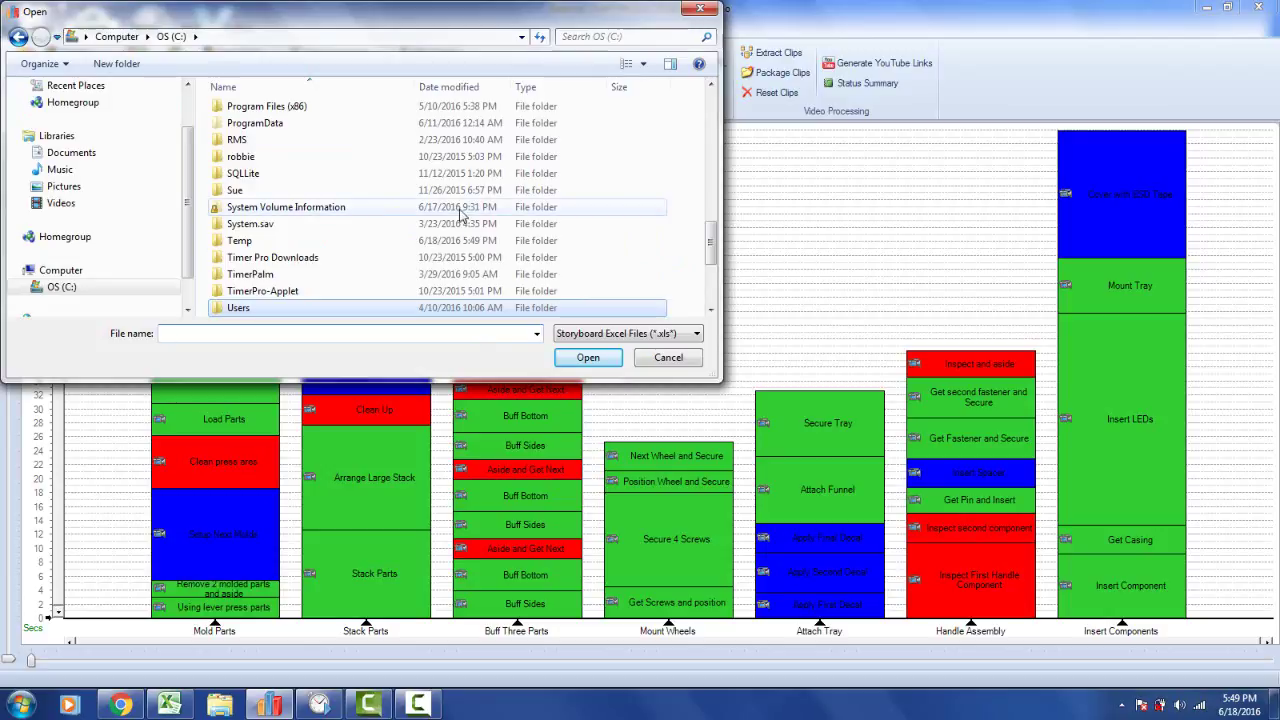
{"action": "double_click", "coordinate": [240, 240]}
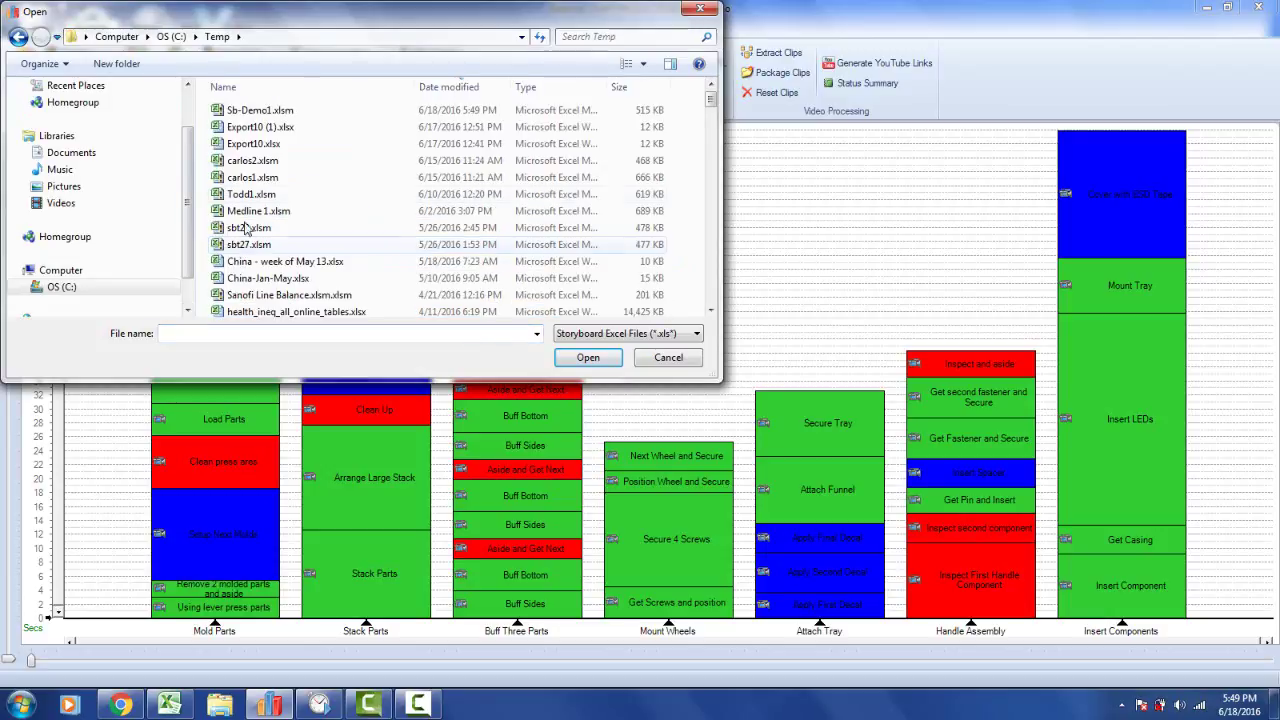
{"action": "left_click", "coordinate": [258, 112]}
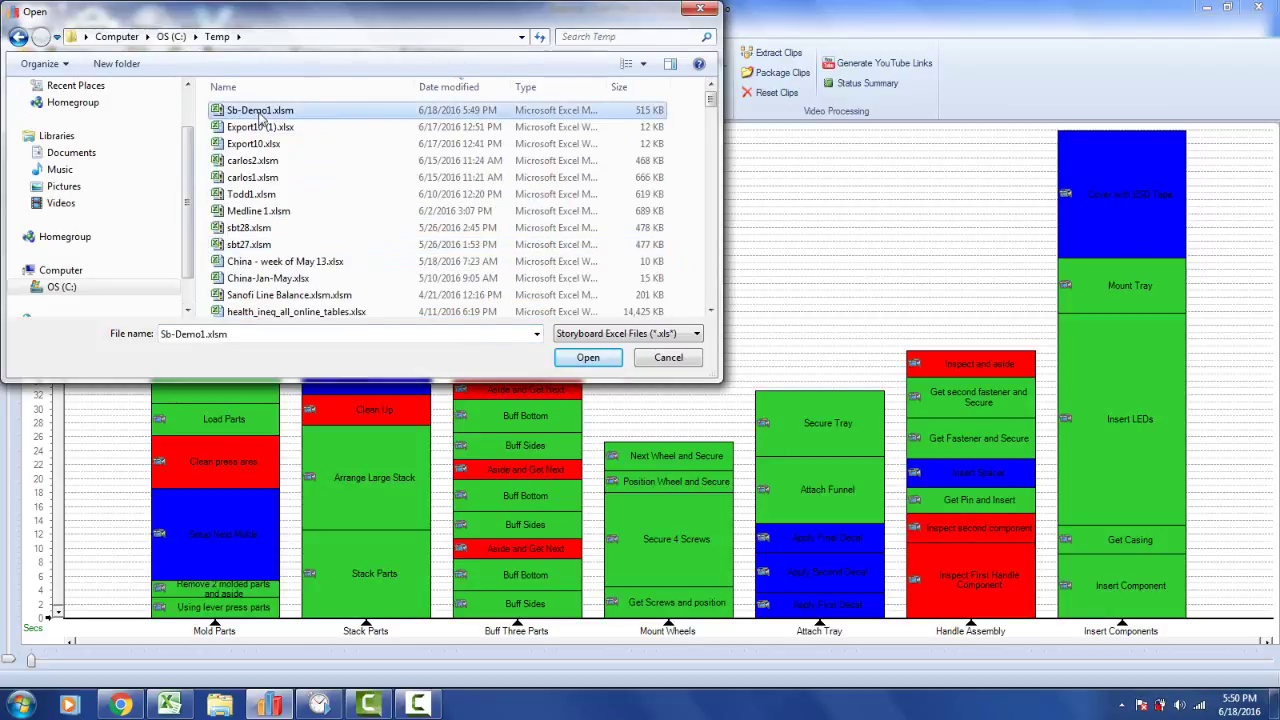
{"action": "left_click", "coordinate": [585, 358]}
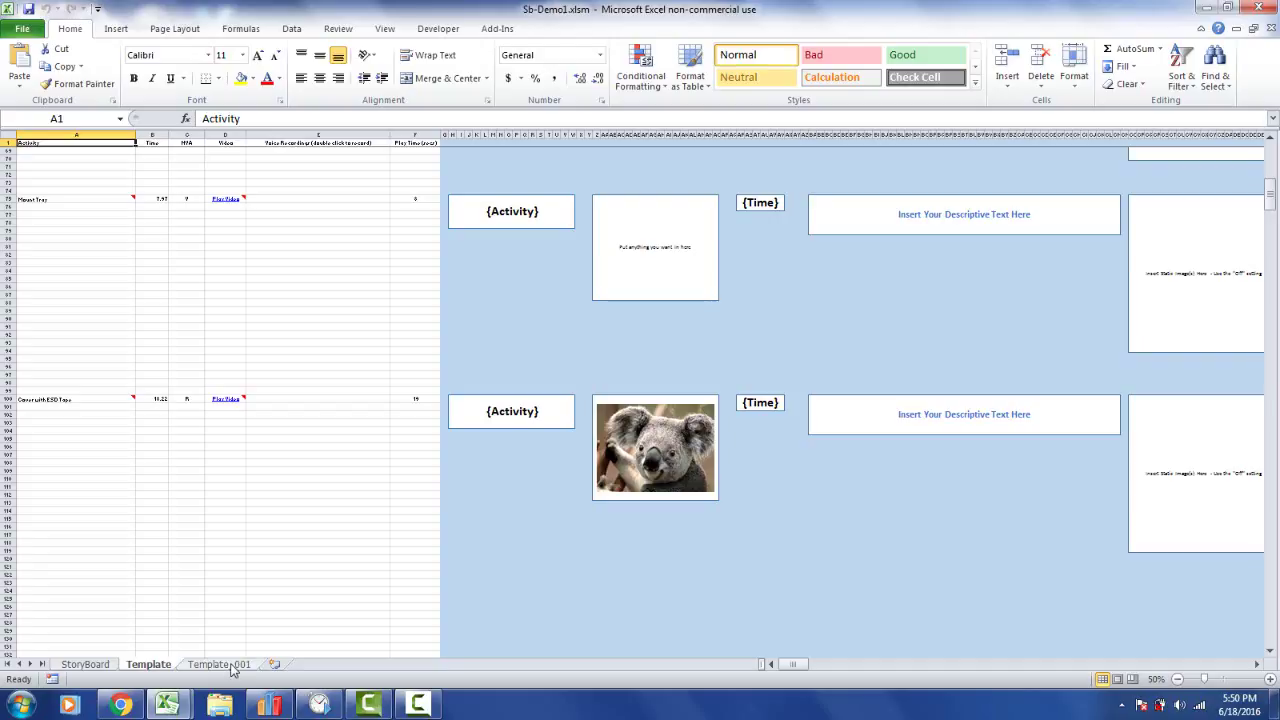
Check the new Template_001 sheet, then return to the Template sheet
{"action": "left_click", "coordinate": [222, 664]}
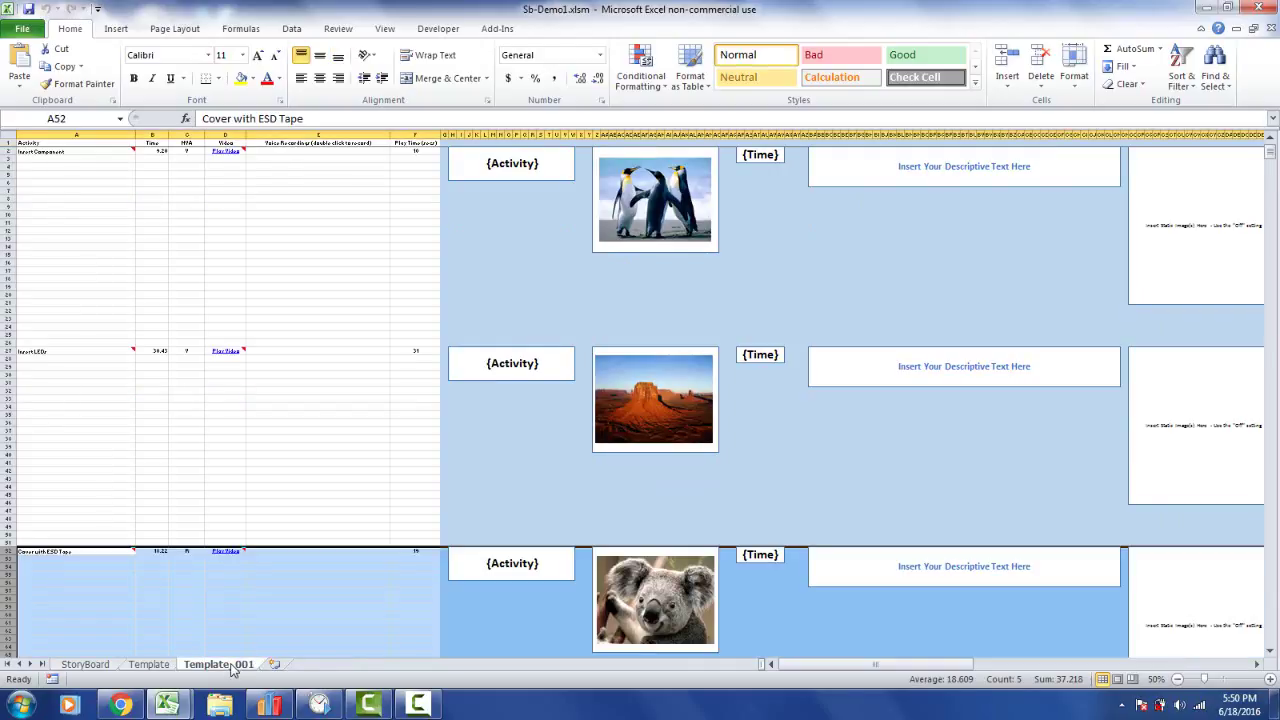
{"action": "left_click", "coordinate": [575, 243]}
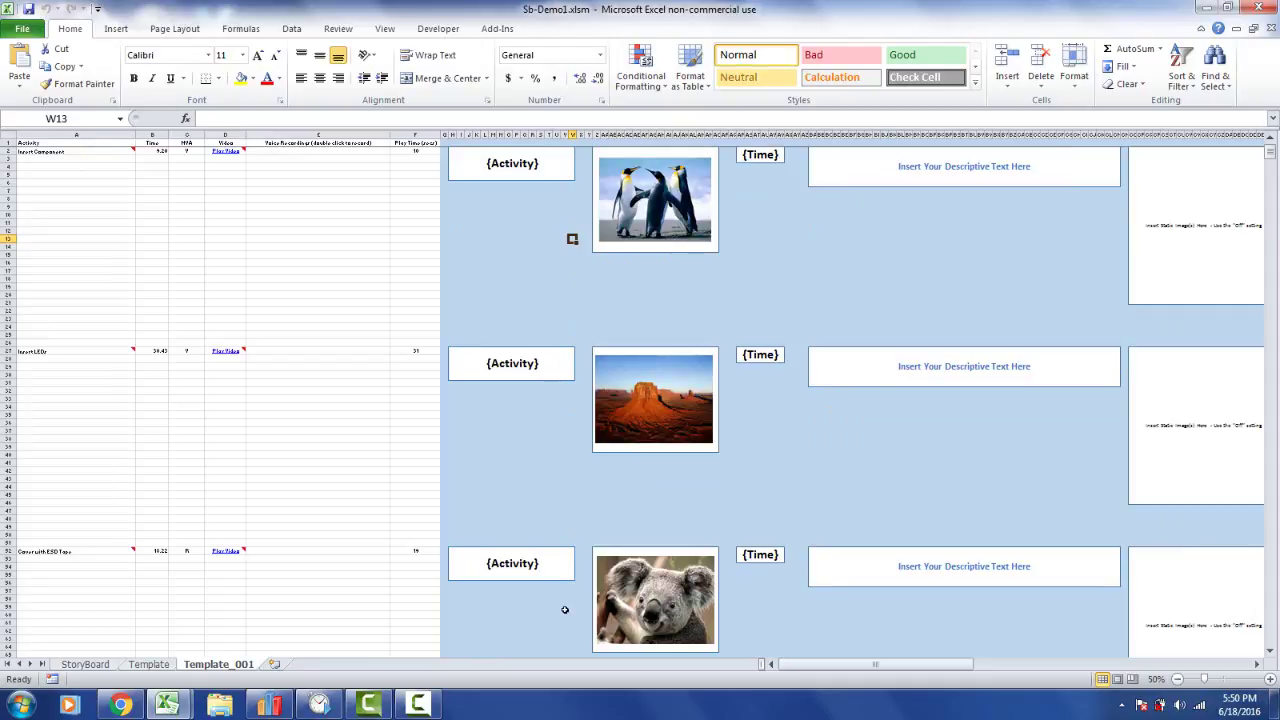
{"action": "left_click", "coordinate": [149, 664]}
Review the Template cards down to the Koala picture, then go to the StoryBoard sheet
{"action": "left_click_drag", "start_coordinate": [1273, 184], "coordinate": [1273, 158]}
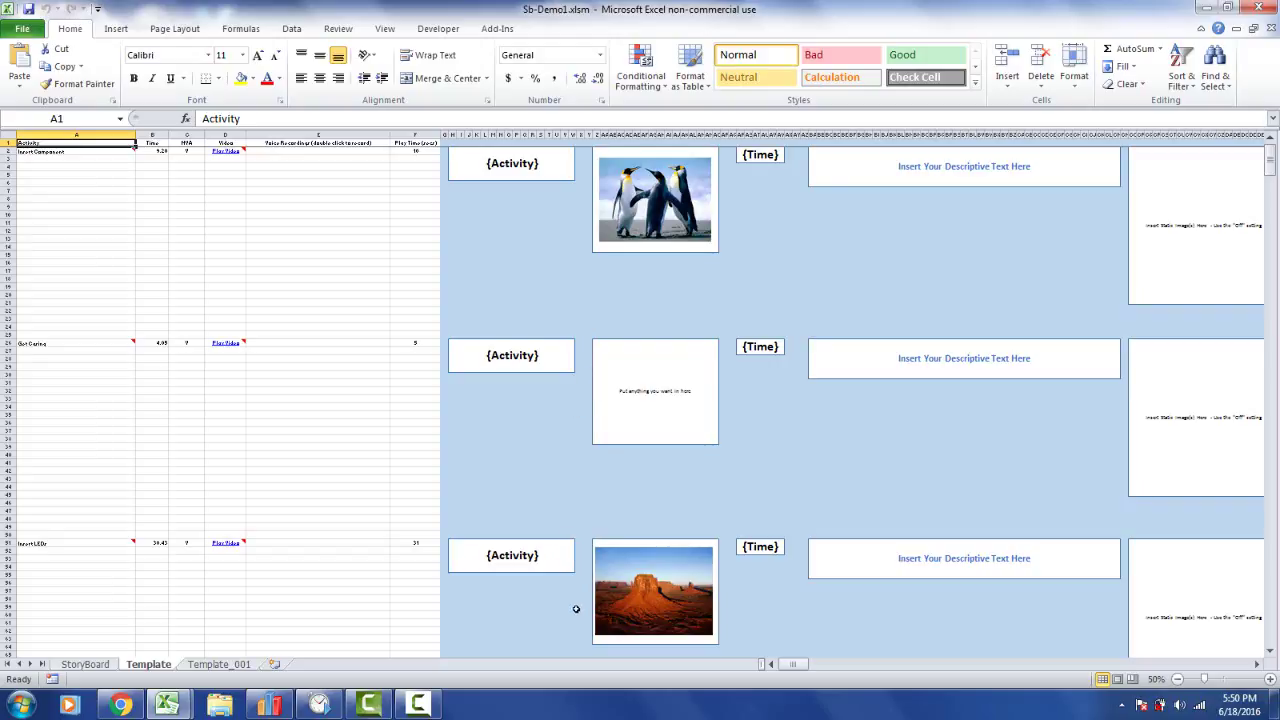
{"action": "scroll", "coordinate": [912, 217], "scroll_direction": "down", "scroll_amount": 15}
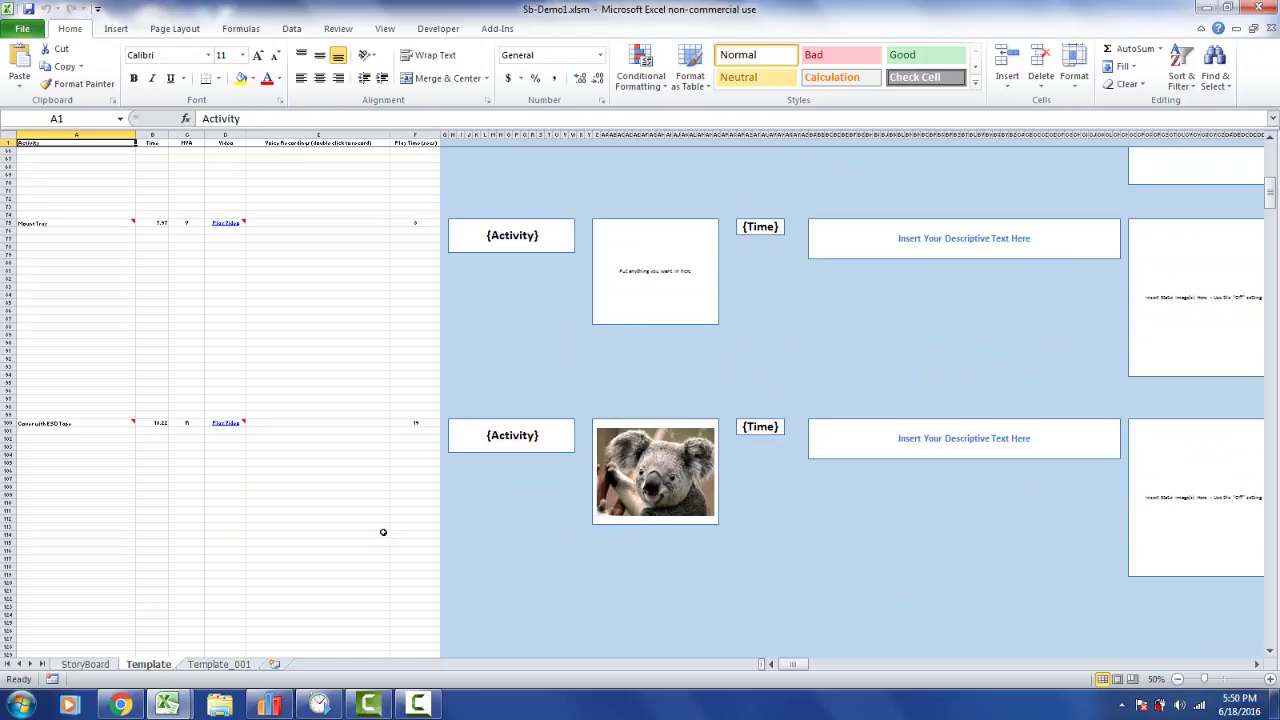
{"action": "left_click", "coordinate": [86, 665]}
Play the storyboard videos through Insert Component, Get Casing and Insert LEDs, then return to Template
{"action": "left_click", "coordinate": [89, 271]}
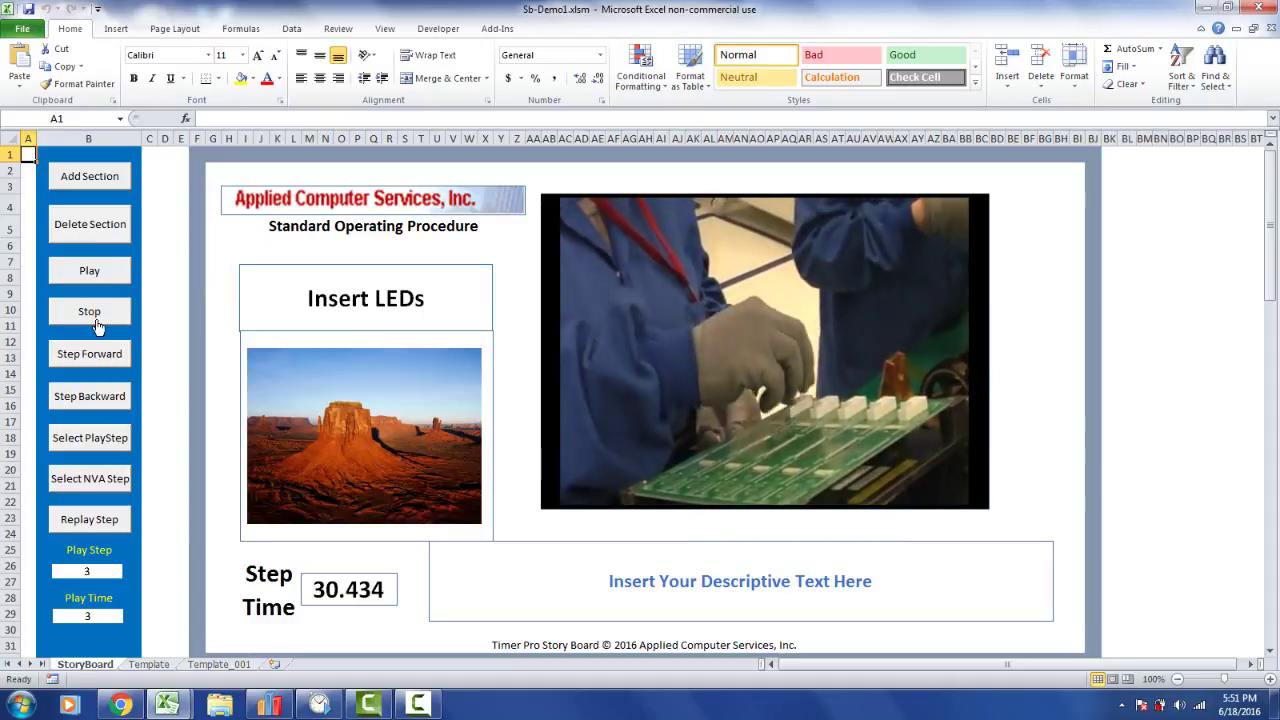
{"action": "left_click", "coordinate": [95, 316]}
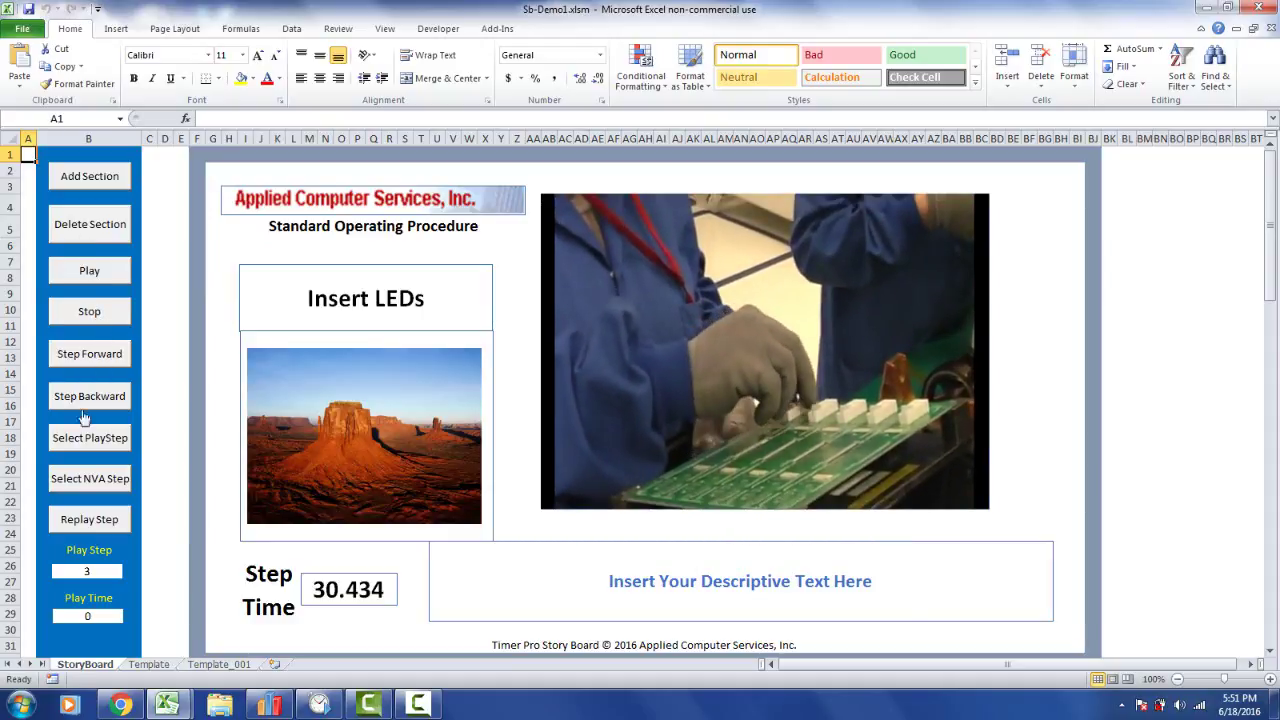
{"action": "left_click", "coordinate": [148, 664]}
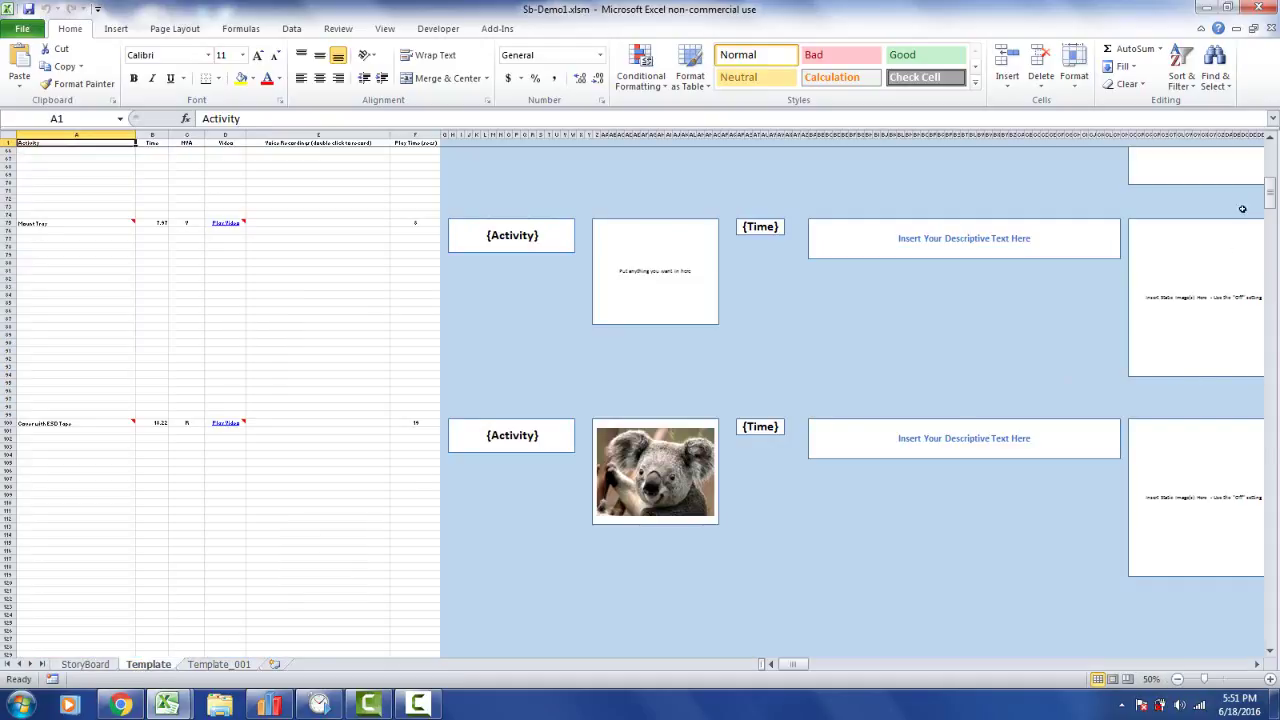
Insert the picture C:\ccimages\Ipad1.jpg into the Template sheet at cell V35
{"action": "left_click_drag", "start_coordinate": [1268, 200], "coordinate": [1268, 165]}
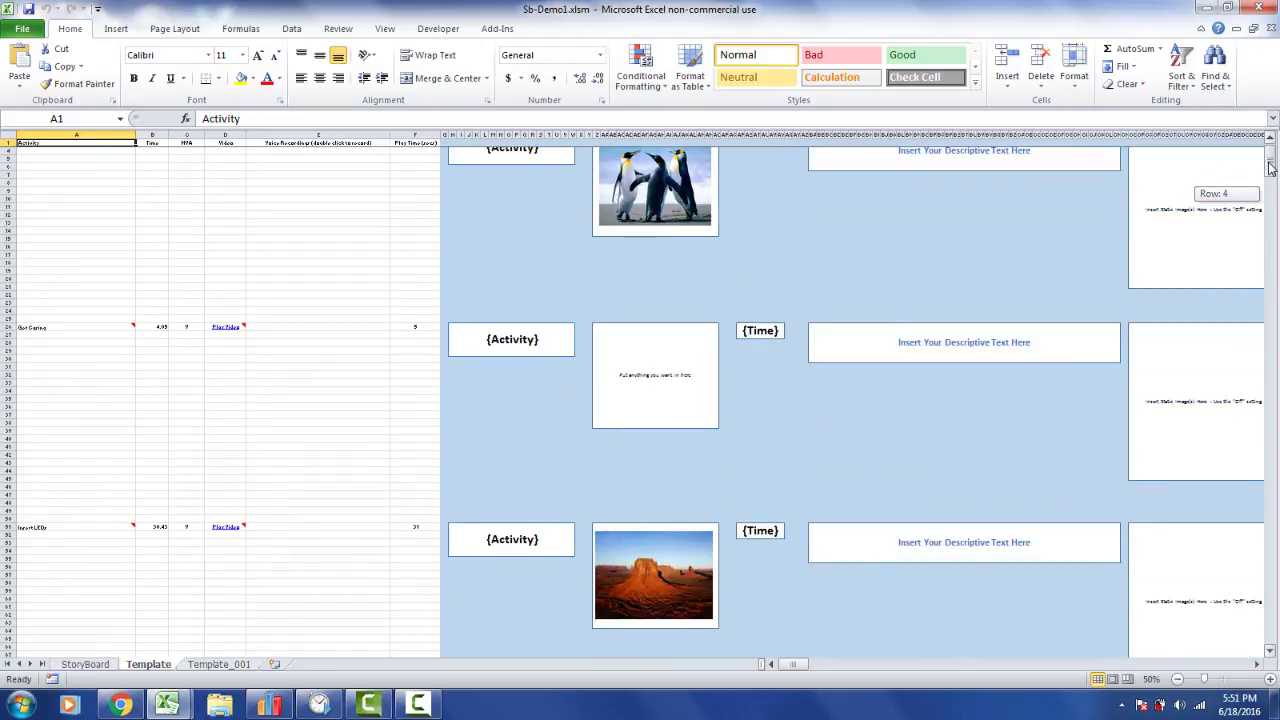
{"action": "left_click", "coordinate": [563, 395]}
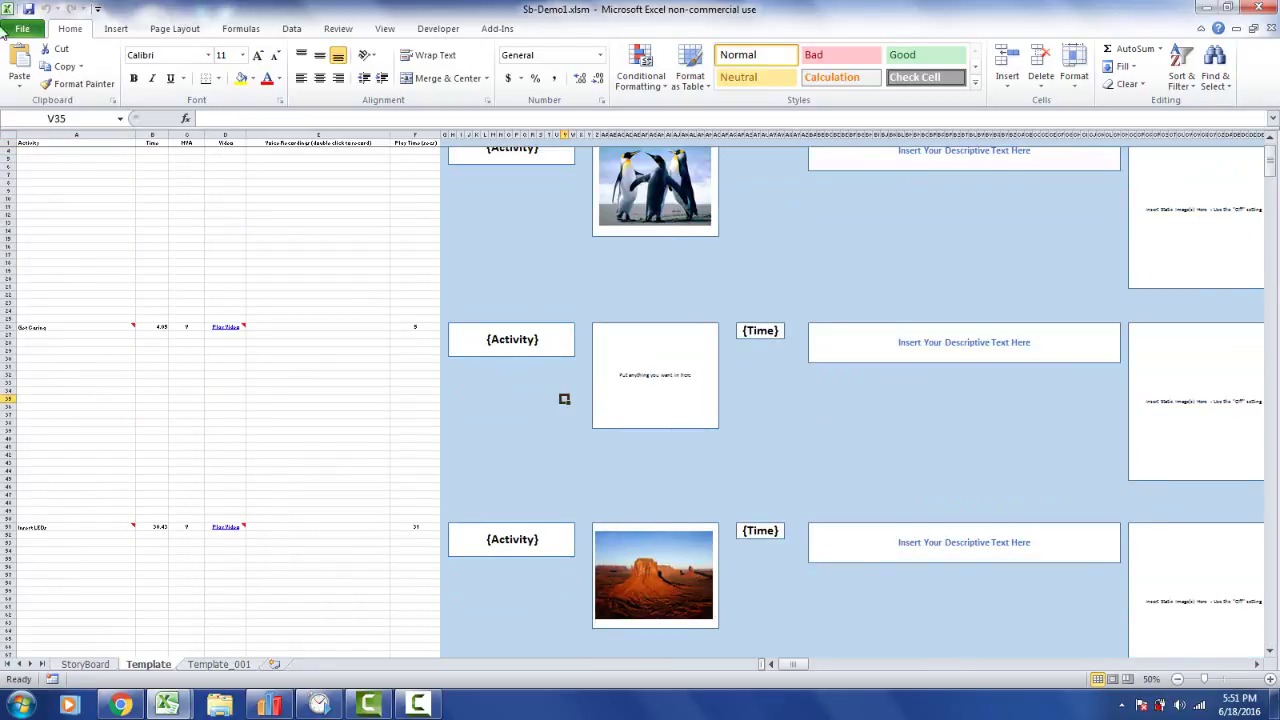
{"action": "left_click", "coordinate": [112, 31]}
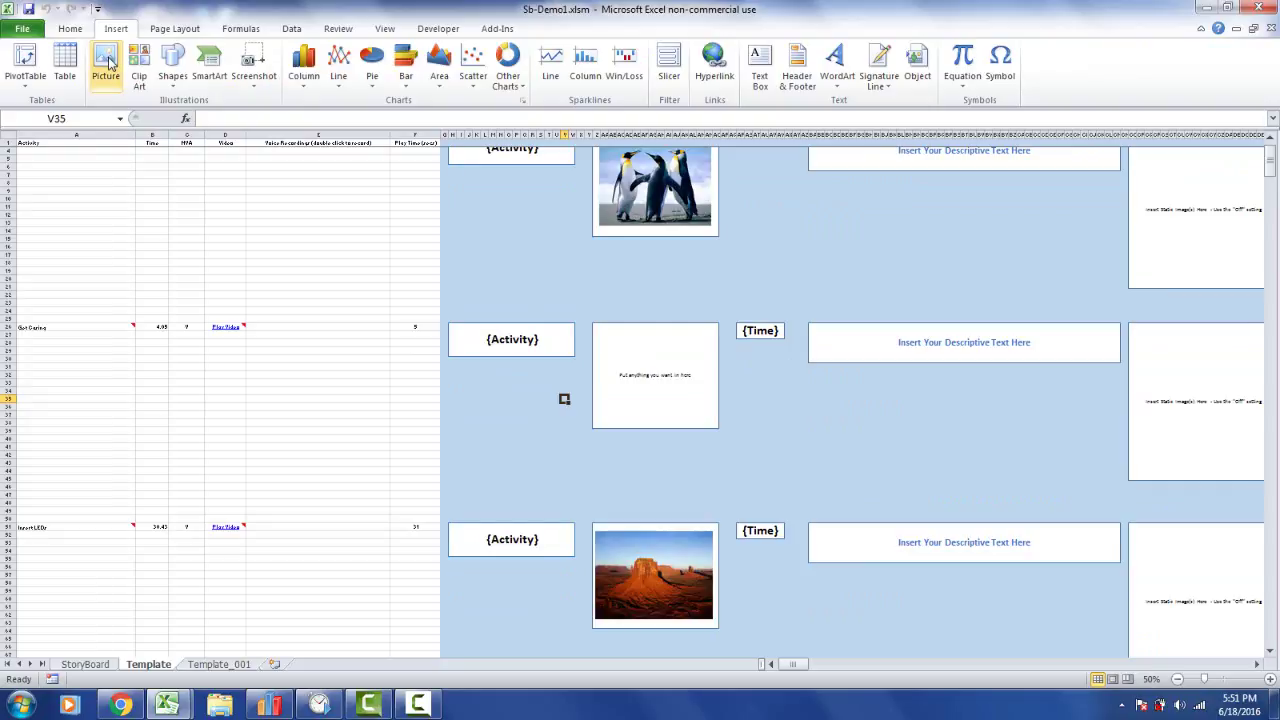
{"action": "left_click", "coordinate": [105, 62]}
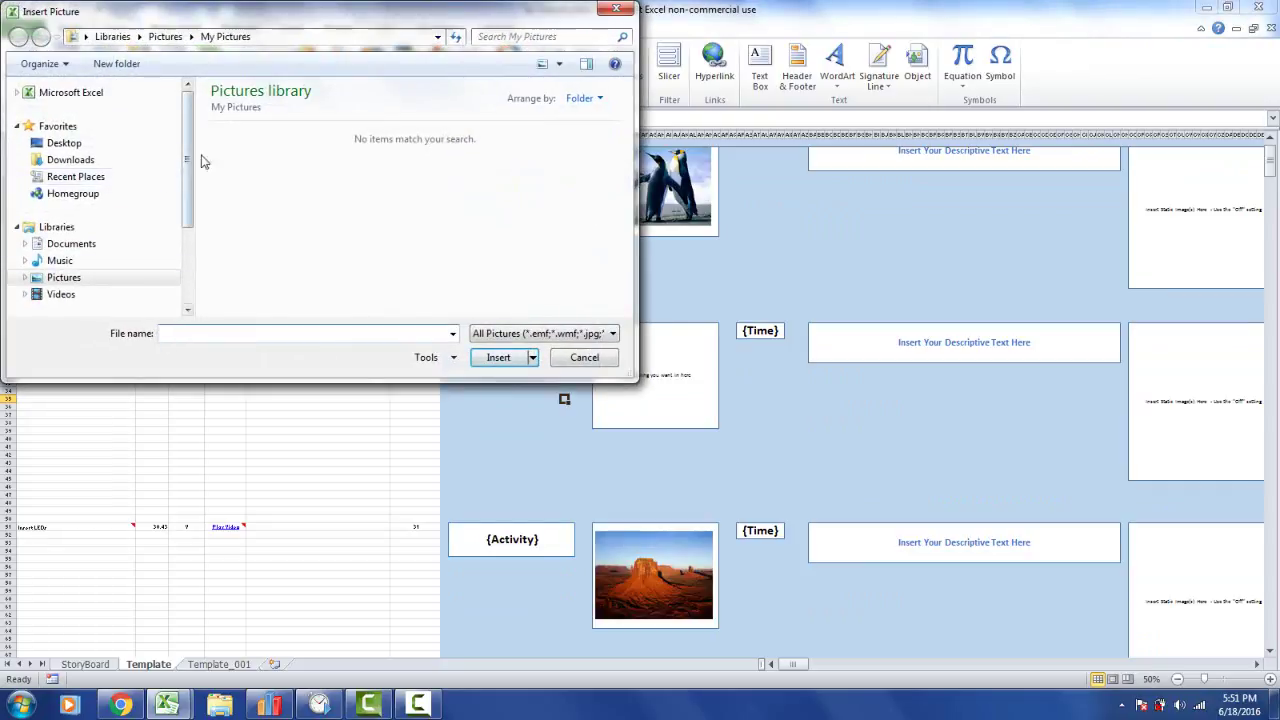
{"action": "left_click_drag", "start_coordinate": [188, 160], "coordinate": [200, 238]}
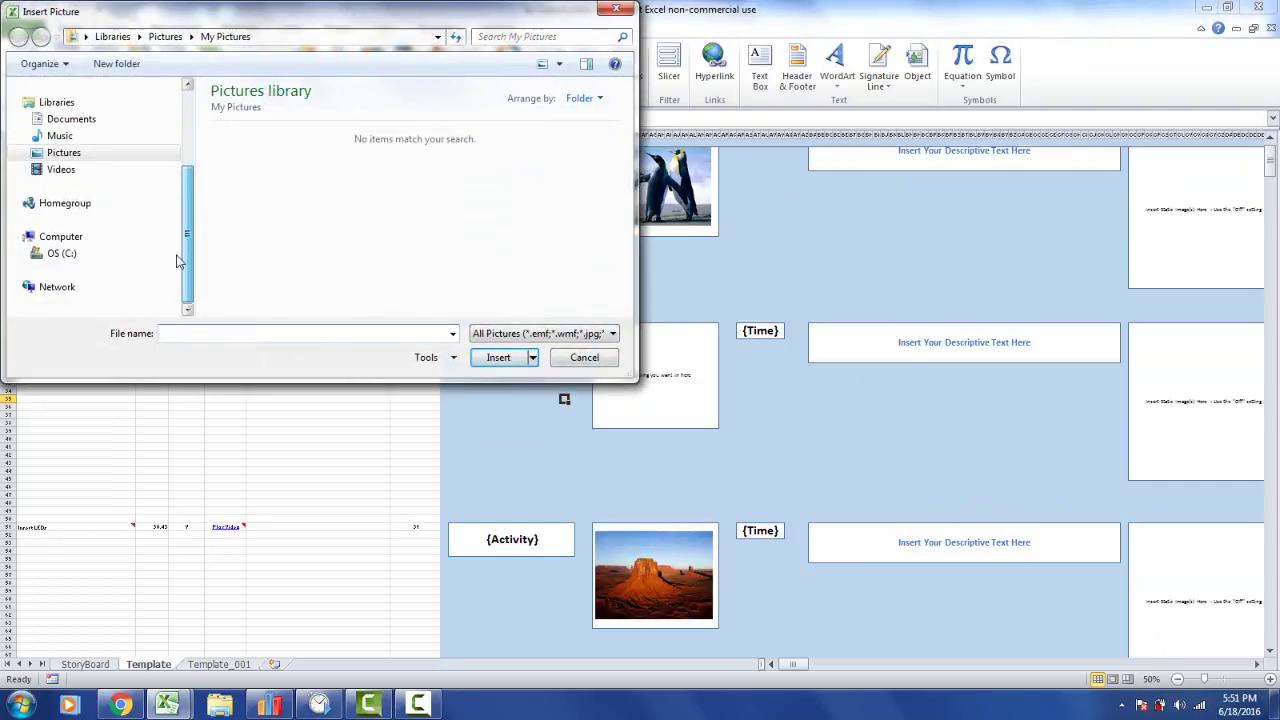
{"action": "left_click", "coordinate": [117, 254]}
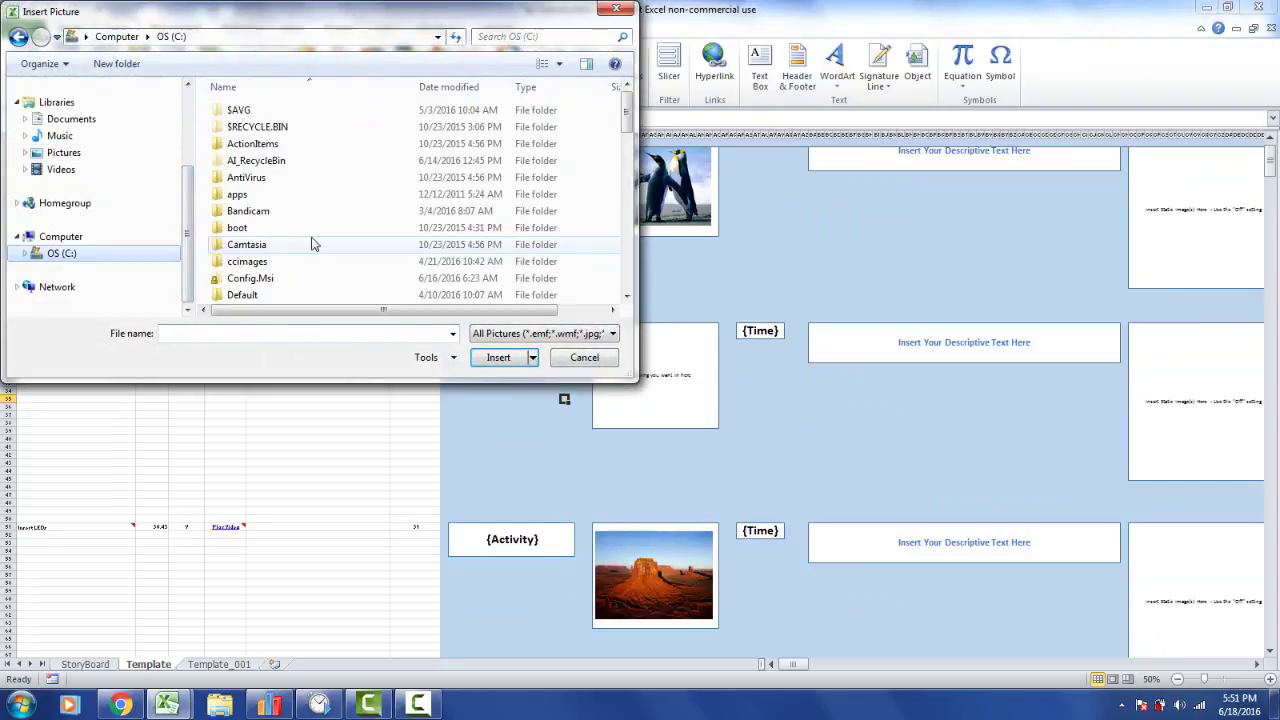
{"action": "double_click", "coordinate": [248, 263]}
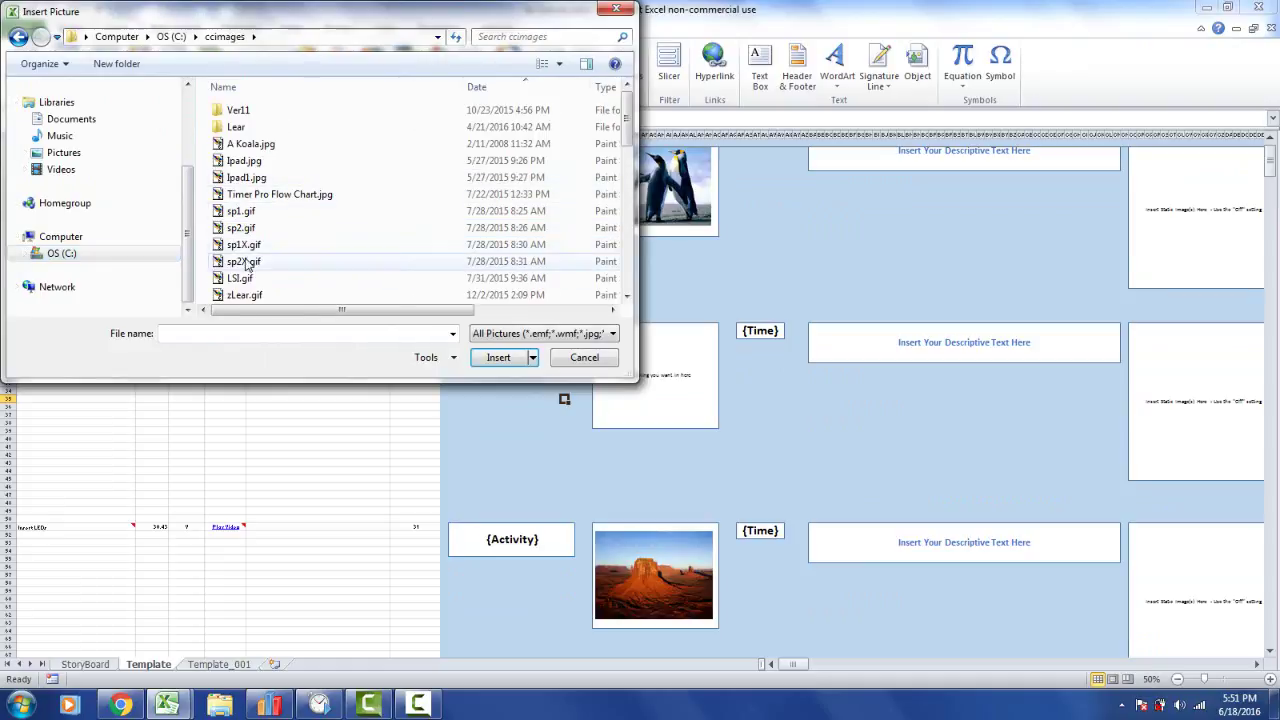
{"action": "left_click", "coordinate": [236, 178]}
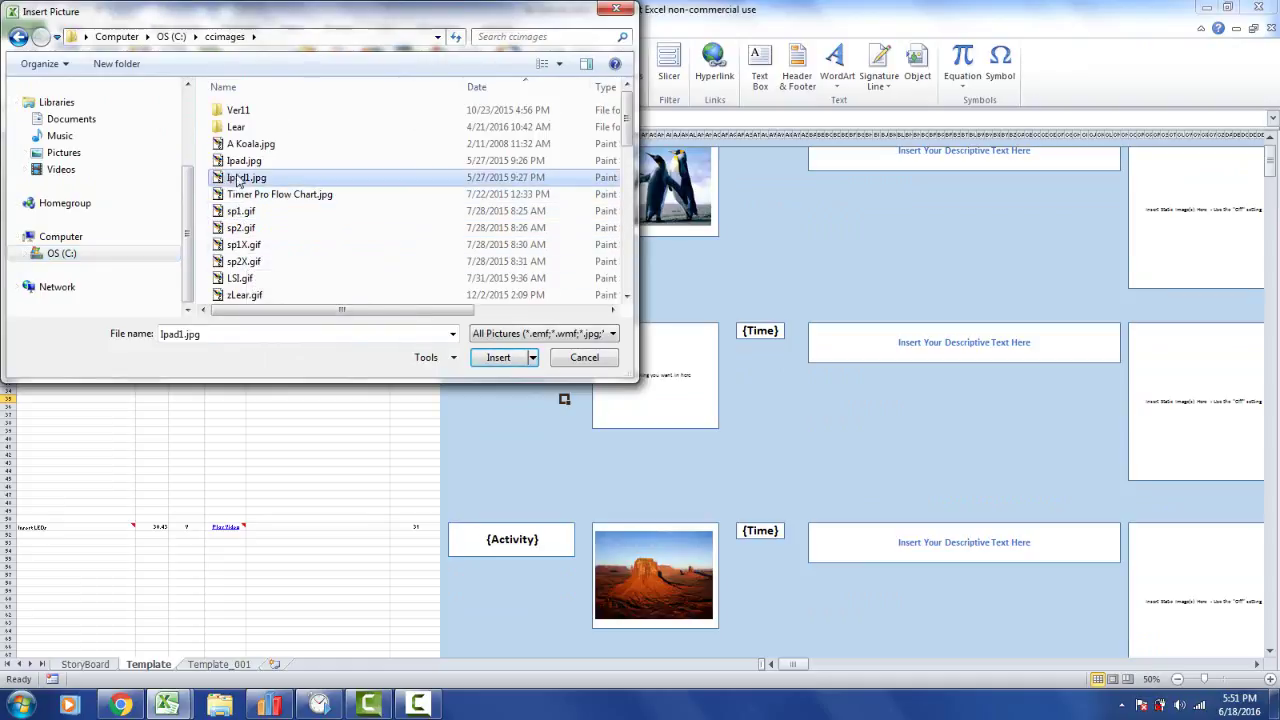
{"action": "left_click", "coordinate": [498, 358]}
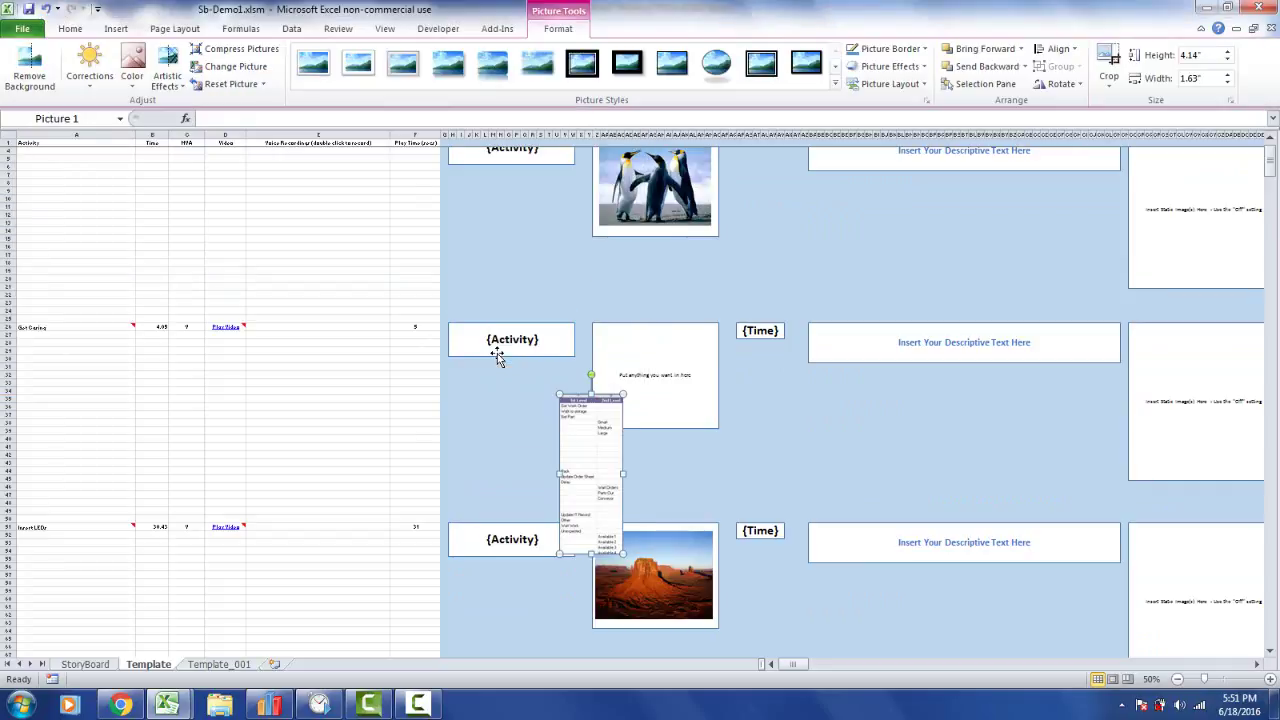
Shrink the picture to 2.11" by 0.83" inside the Get Casing image box and save the workbook
{"action": "left_click_drag", "start_coordinate": [553, 466], "coordinate": [475, 431]}
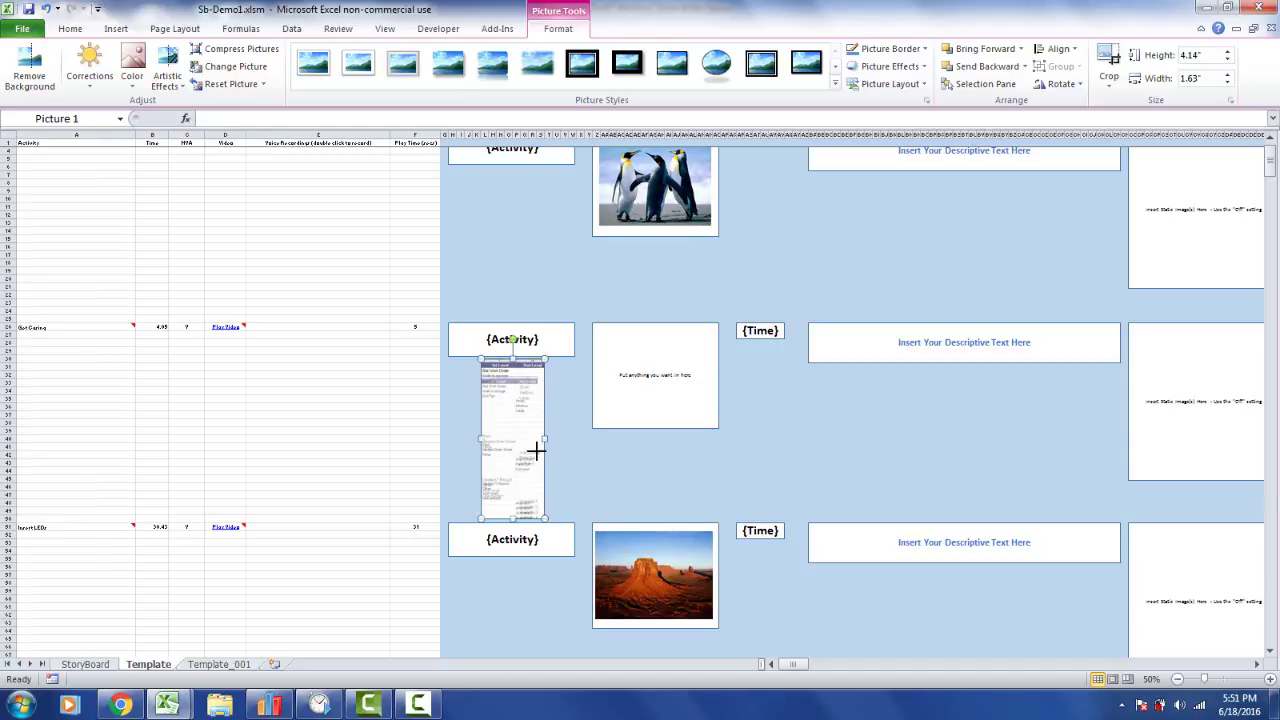
{"action": "left_click_drag", "start_coordinate": [545, 358], "coordinate": [530, 394]}
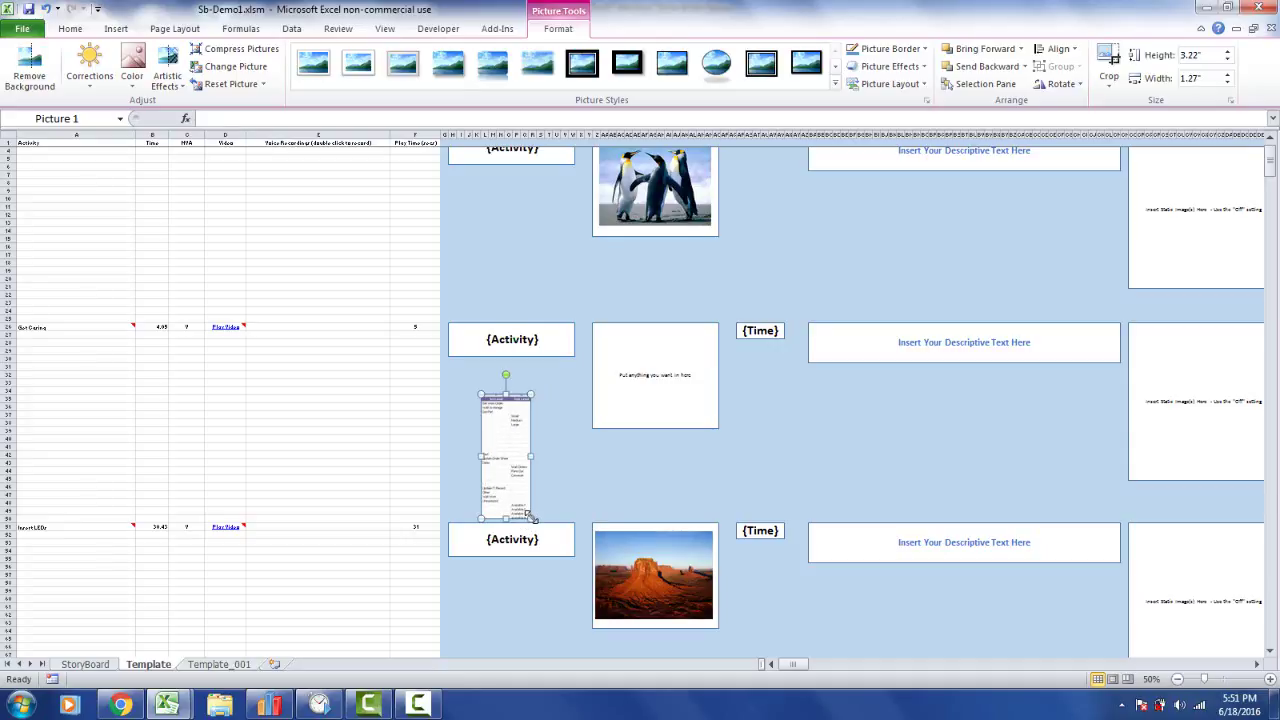
{"action": "left_click_drag", "start_coordinate": [514, 476], "coordinate": [516, 476]}
{"action": "left_click_drag", "start_coordinate": [503, 423], "coordinate": [650, 370]}
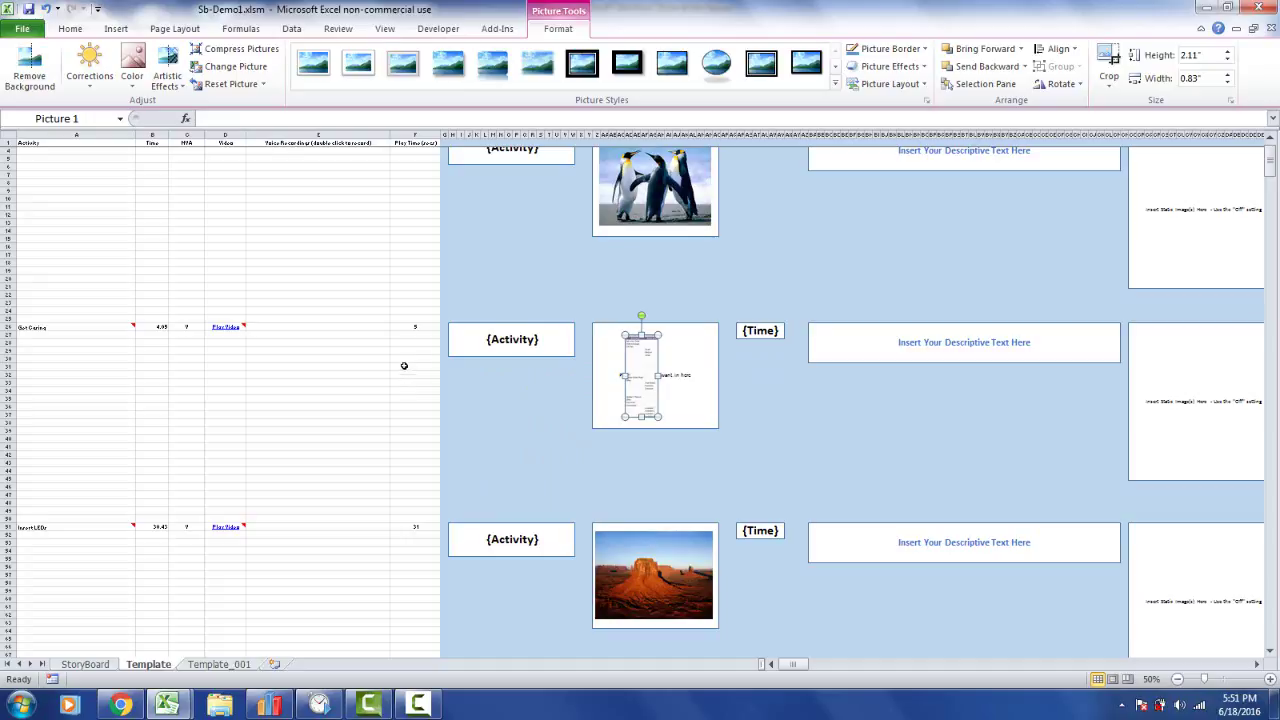
{"action": "left_click", "coordinate": [28, 9]}
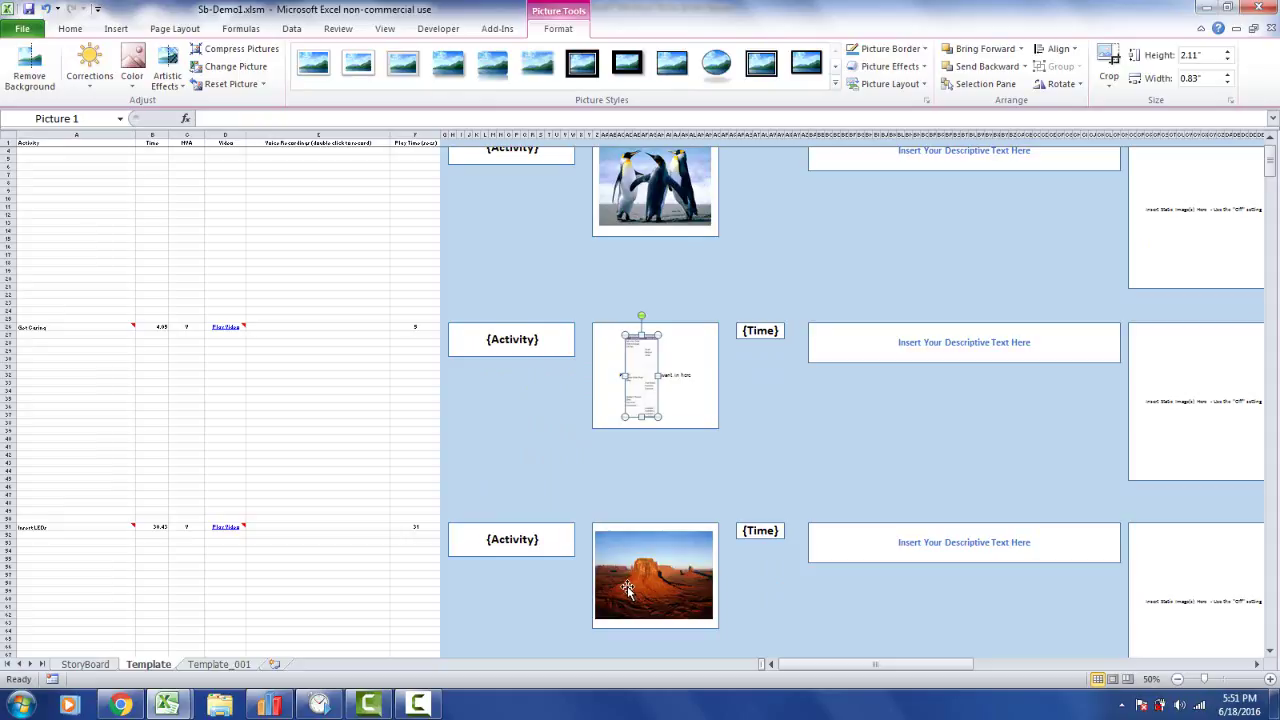
{"action": "mouse_move", "coordinate": [1270, 162]}
{"action": "left_mouse_down"}
{"action": "mouse_move", "coordinate": [1270, 186]}
{"action": "mouse_move", "coordinate": [1270, 172]}
{"action": "left_mouse_up"}
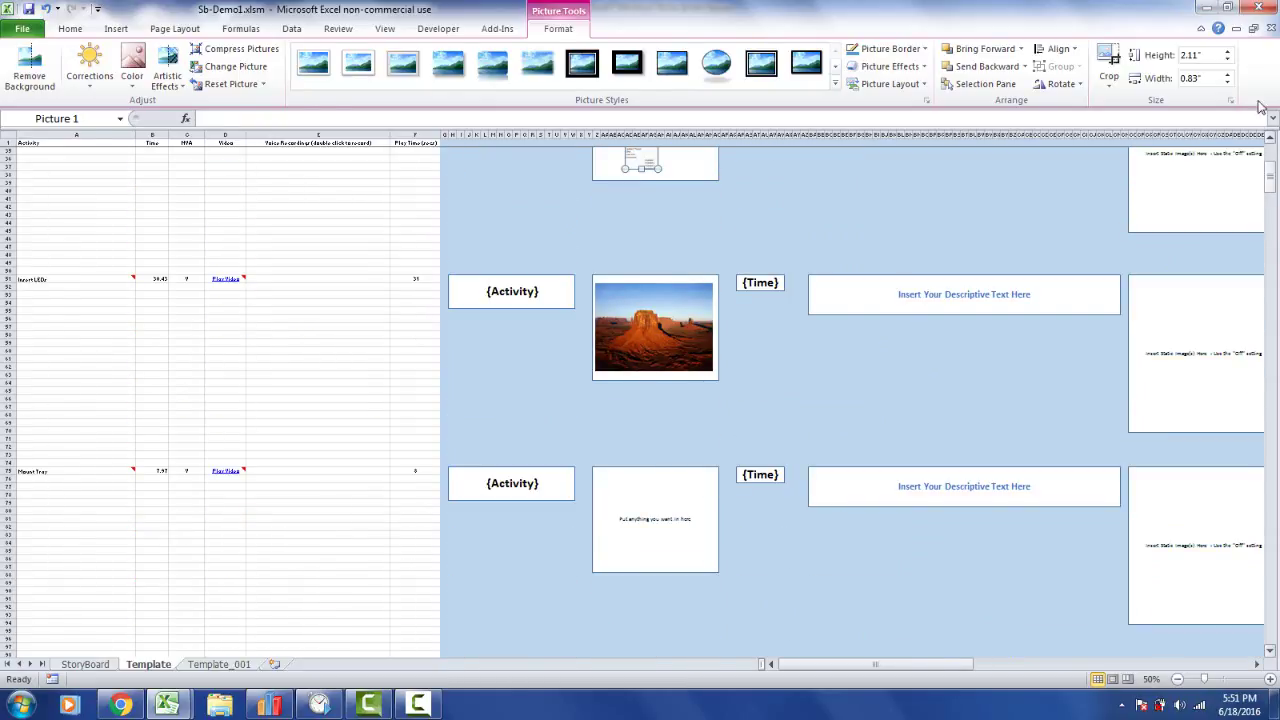
Close Excel without saving and move Insert LEDs from Insert Components onto Mount Wheels
{"action": "left_click", "coordinate": [1254, 8]}
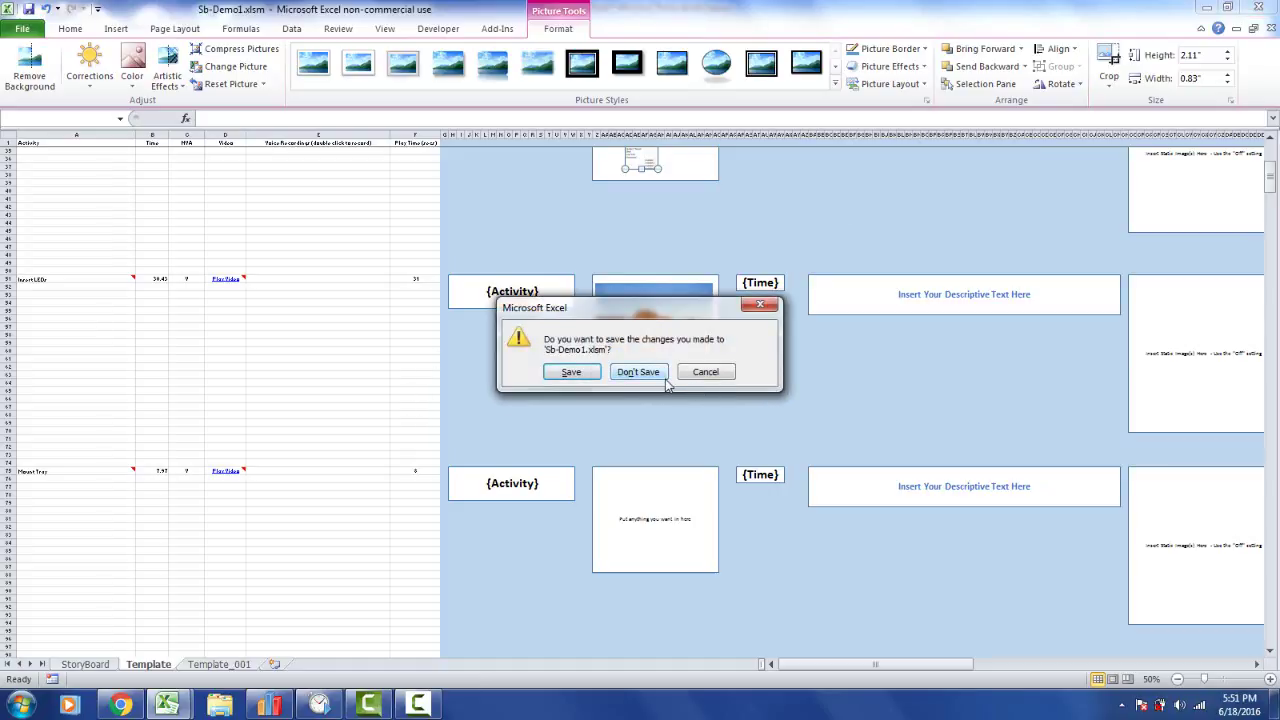
{"action": "left_click", "coordinate": [648, 372]}
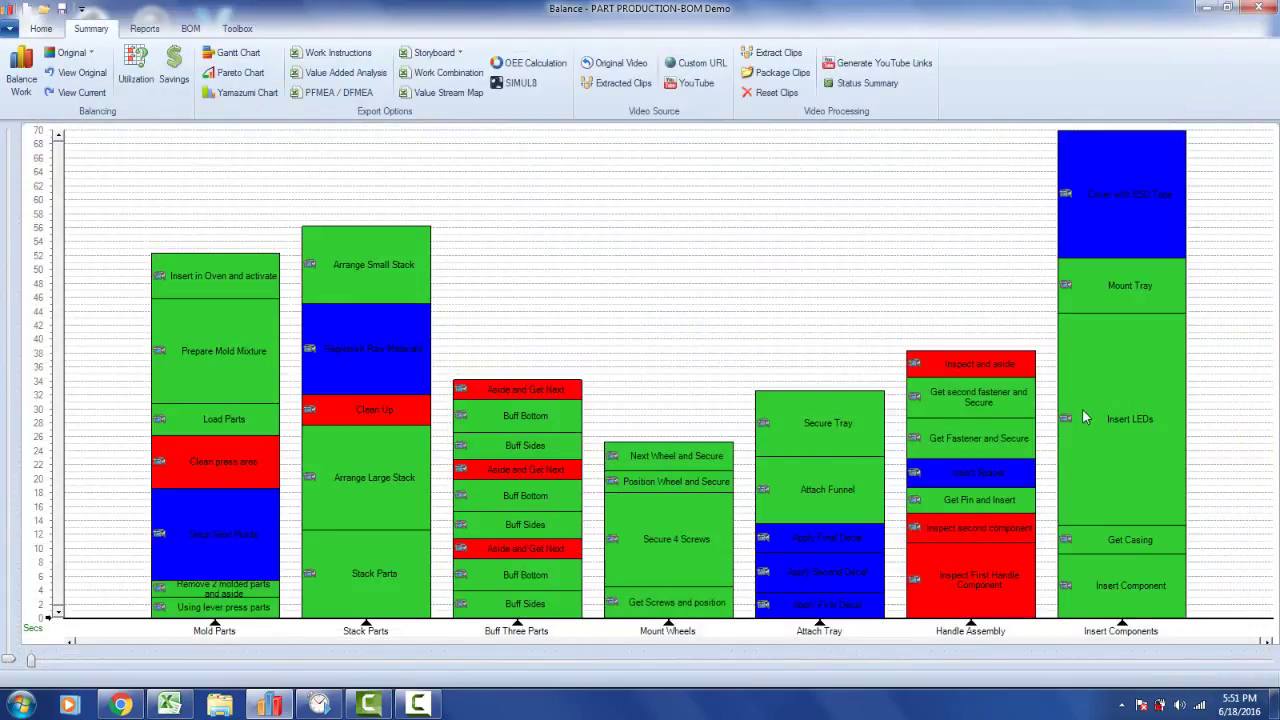
{"action": "left_click_drag", "start_coordinate": [1086, 403], "coordinate": [655, 418]}
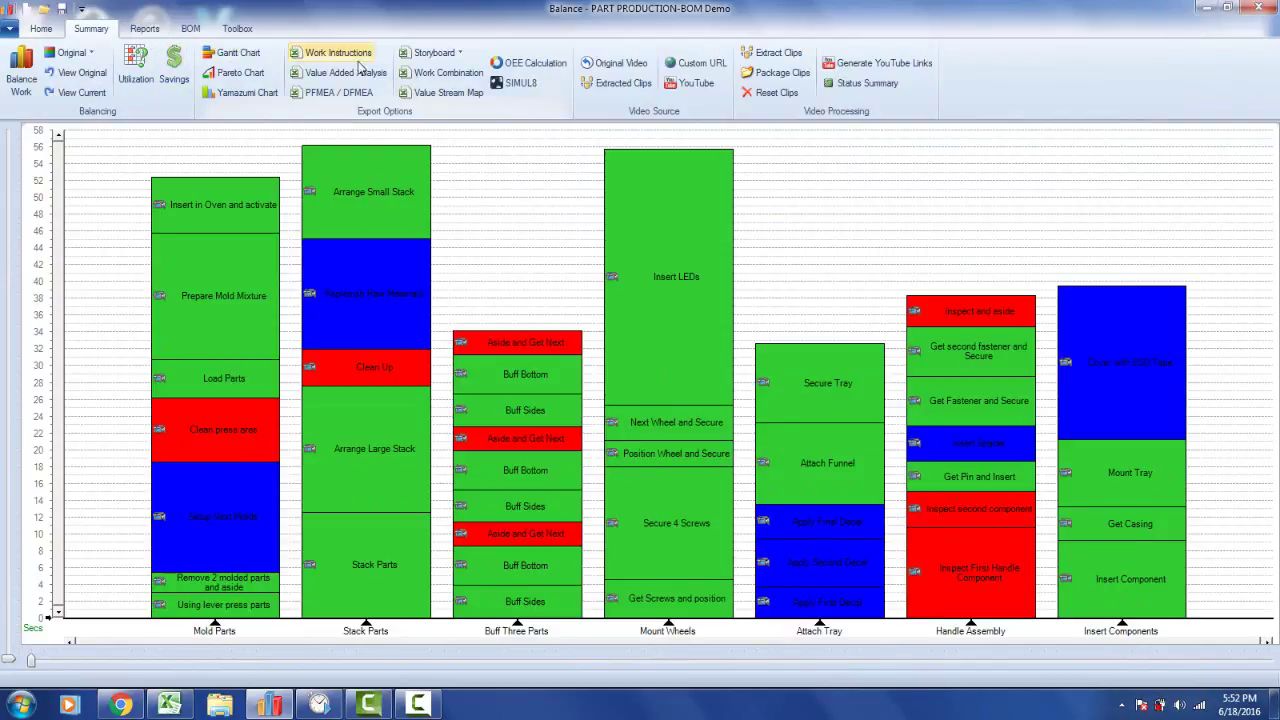
Update the existing Sb-Demo1.xlsm storyboard with the Insert Components task
{"action": "left_click", "coordinate": [443, 54]}
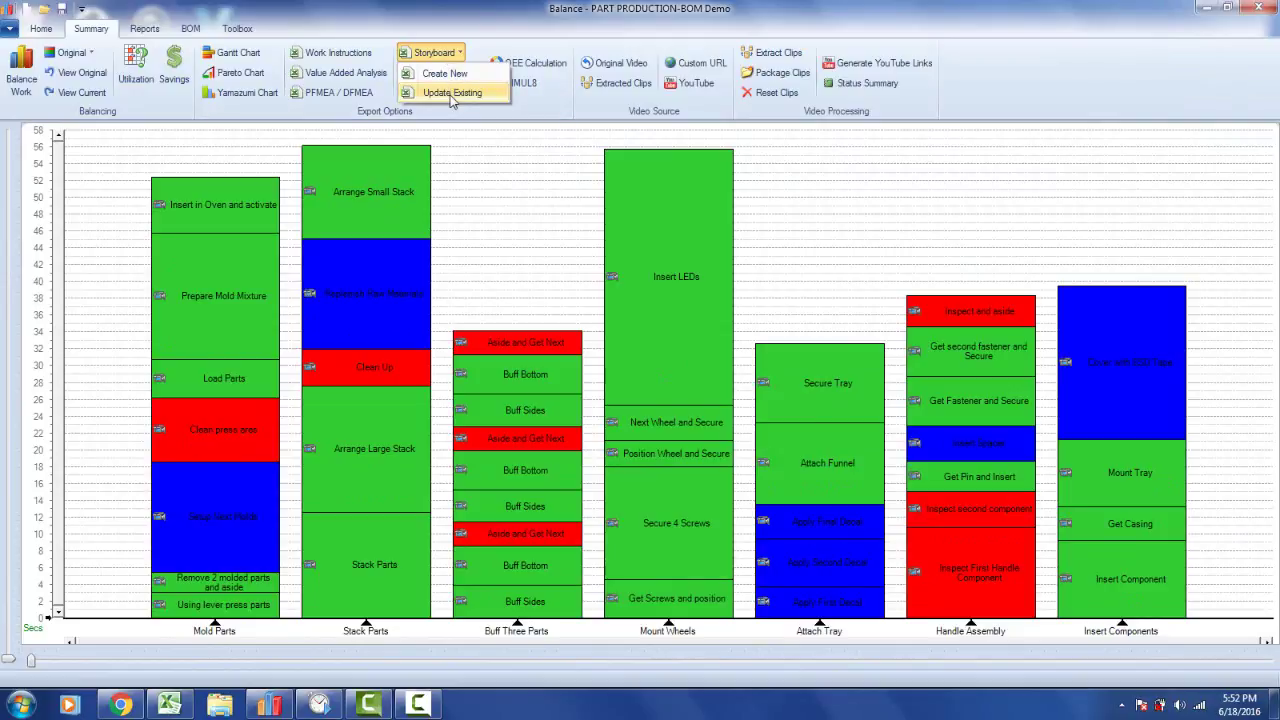
{"action": "left_click", "coordinate": [452, 93]}
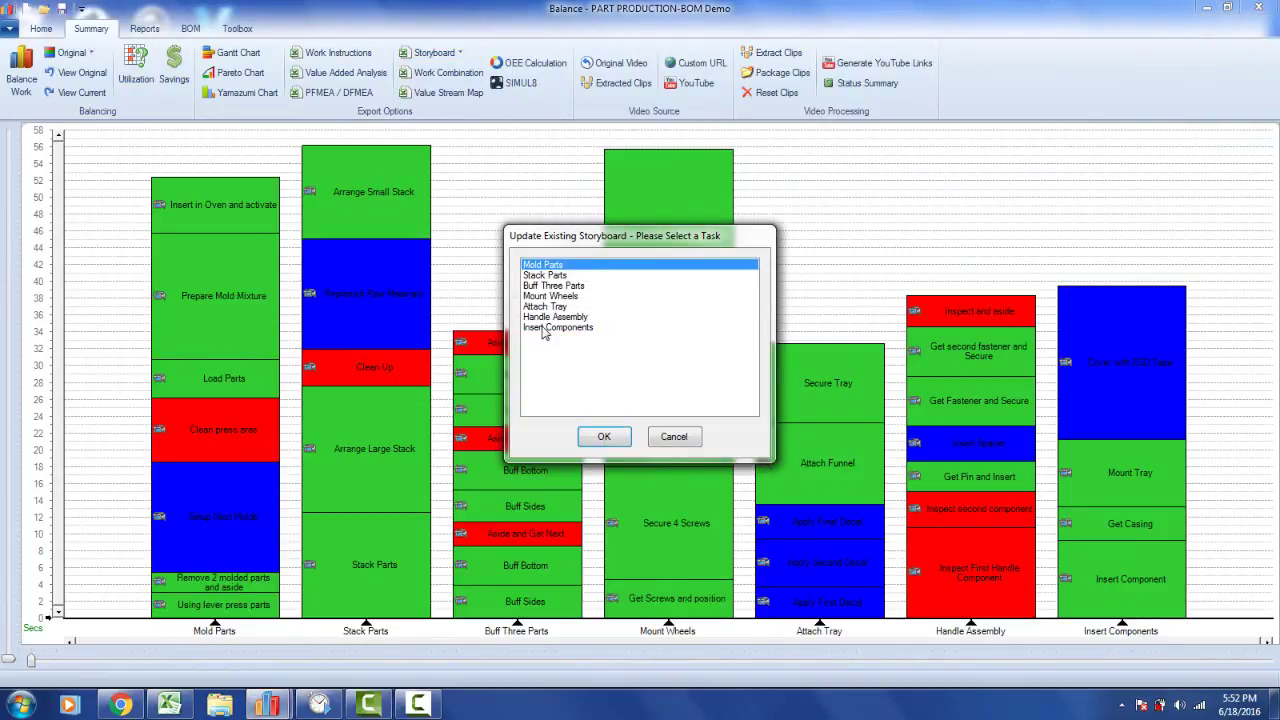
{"action": "left_click", "coordinate": [543, 329]}
{"action": "left_click", "coordinate": [600, 439]}
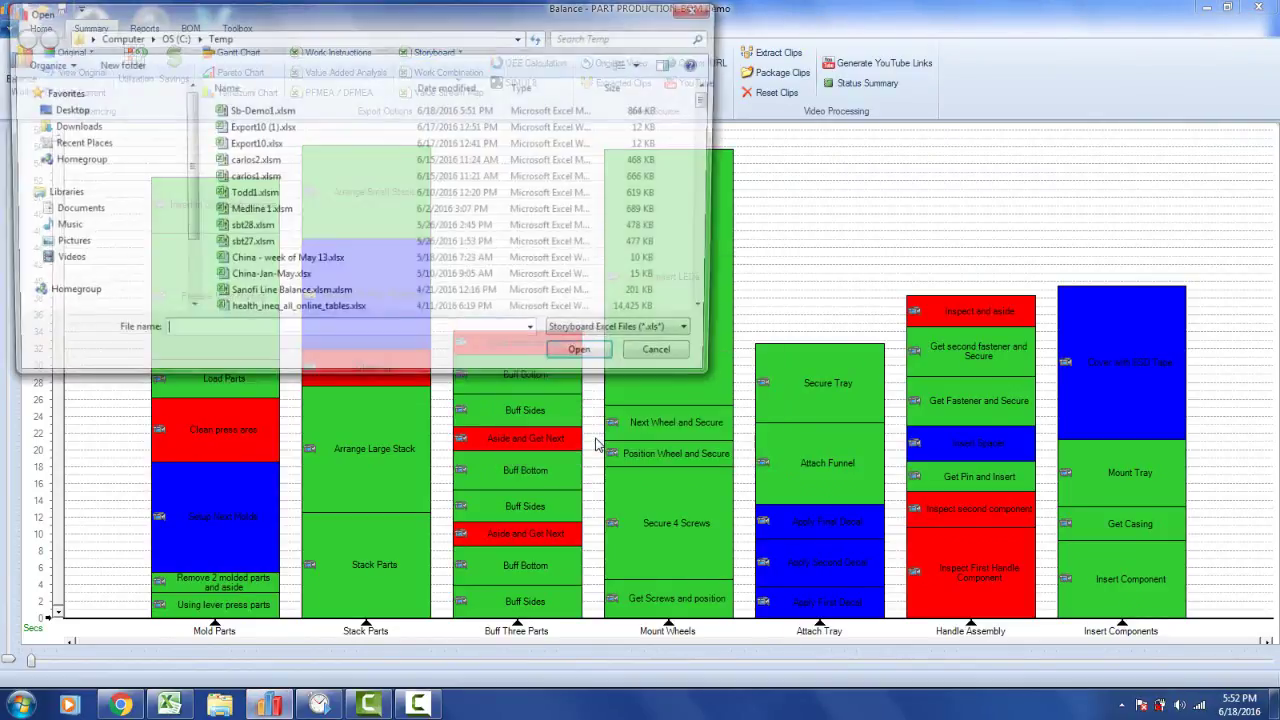
{"action": "left_click", "coordinate": [265, 114]}
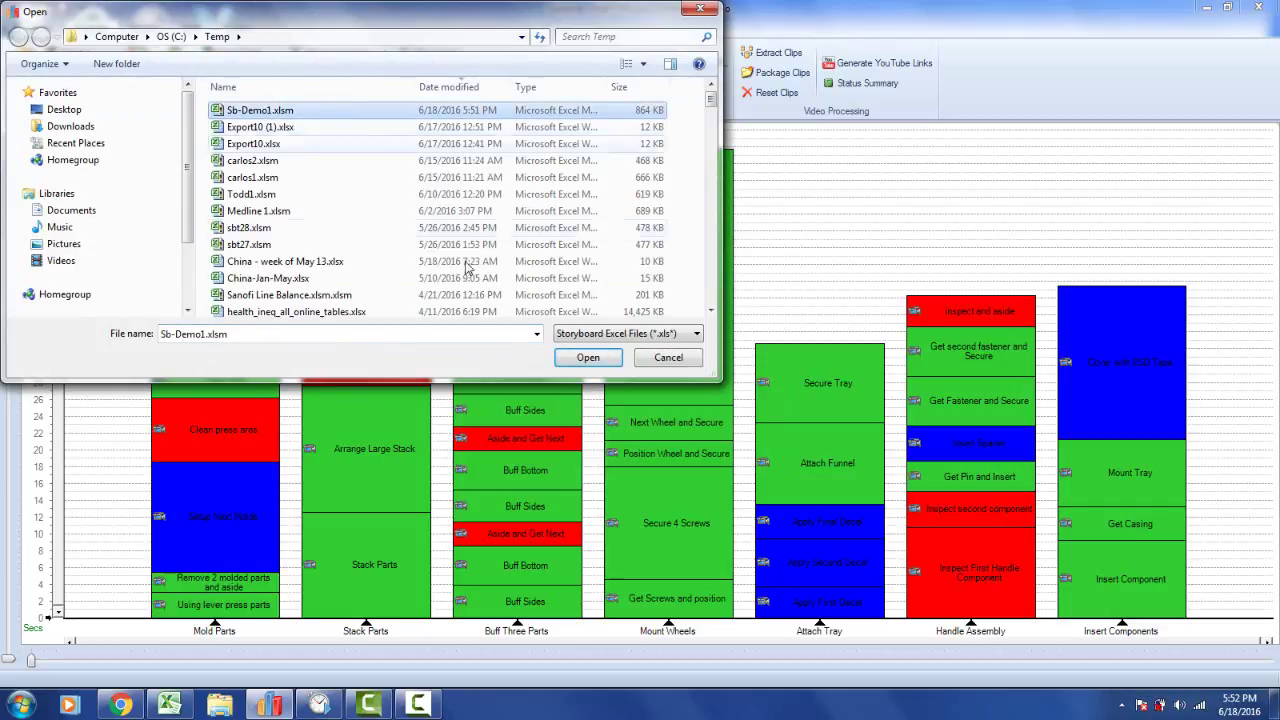
{"action": "left_click", "coordinate": [571, 361]}
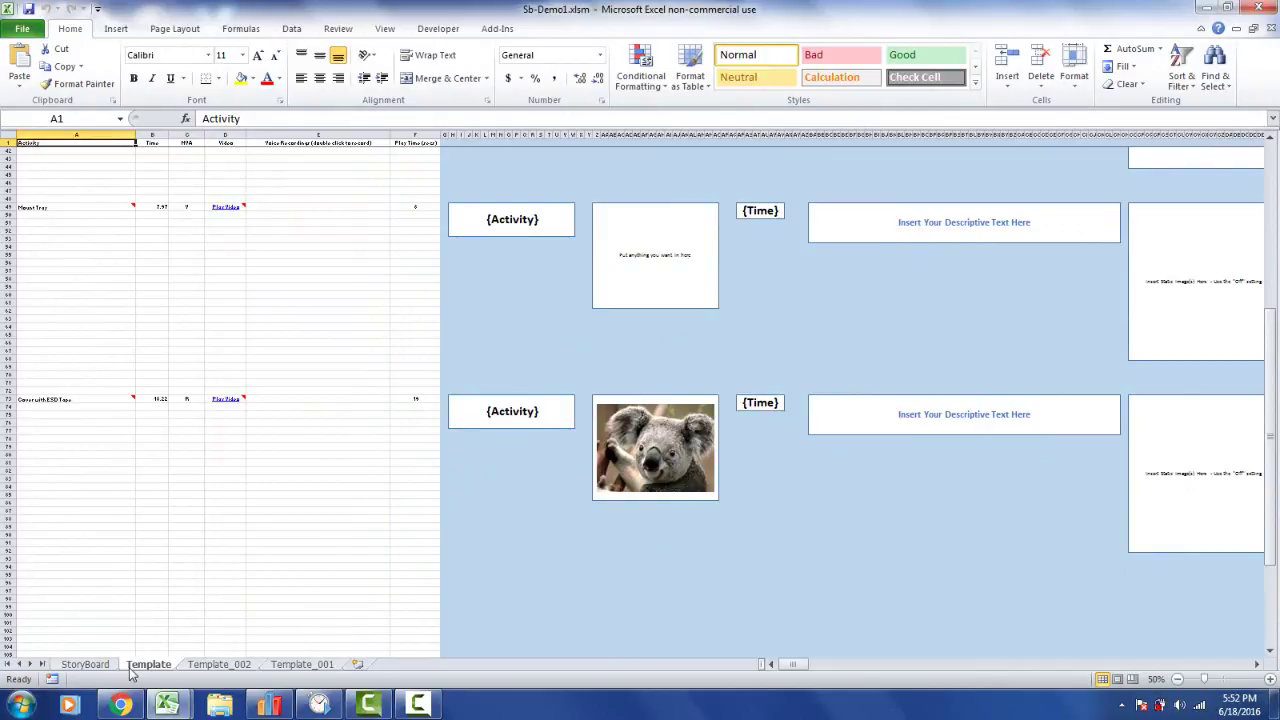
{"action": "left_click", "coordinate": [303, 665]}
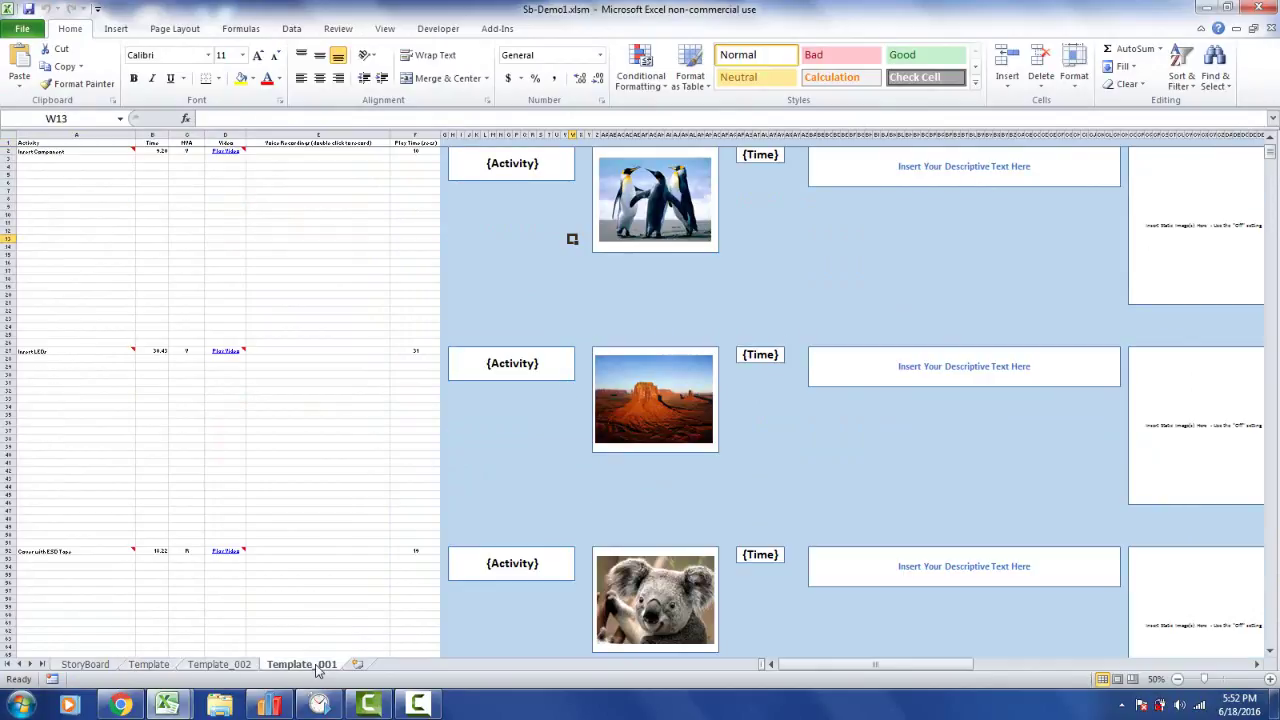
{"action": "left_click", "coordinate": [240, 665]}
{"action": "left_click_drag", "start_coordinate": [1271, 185], "coordinate": [1271, 170]}
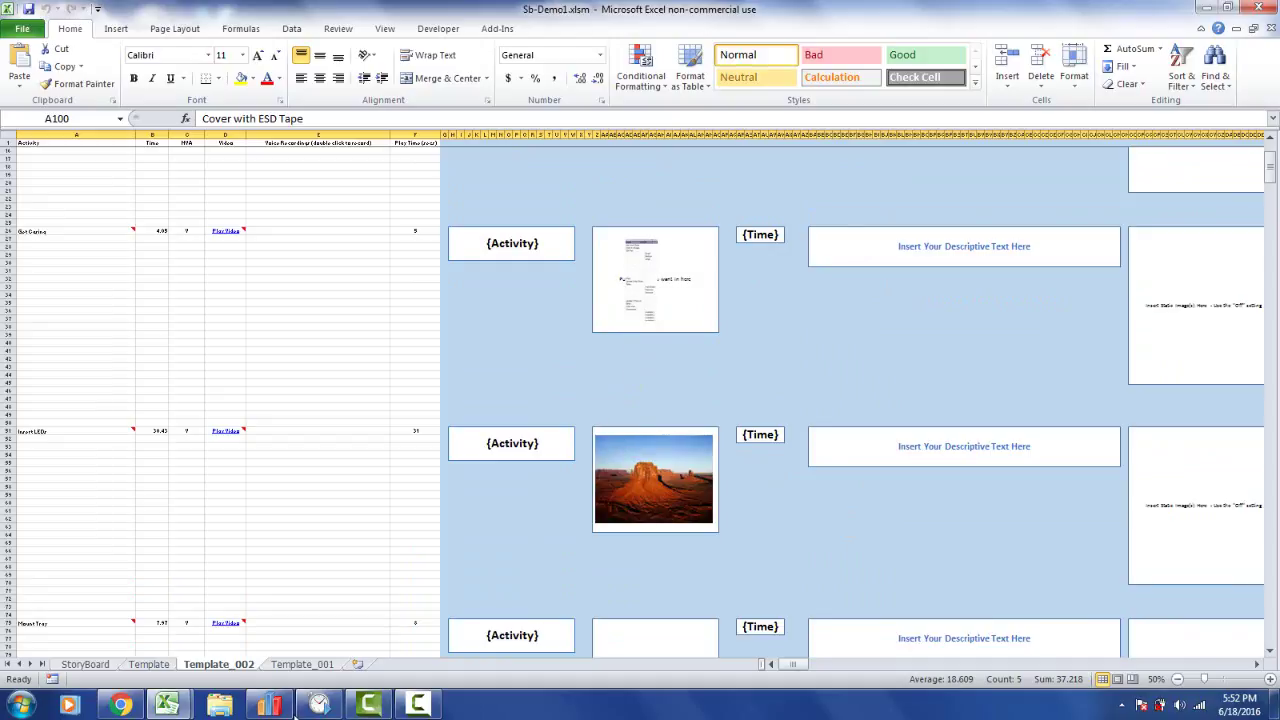
{"action": "left_click", "coordinate": [150, 664]}
{"action": "left_click_drag", "start_coordinate": [1271, 360], "coordinate": [1268, 240]}
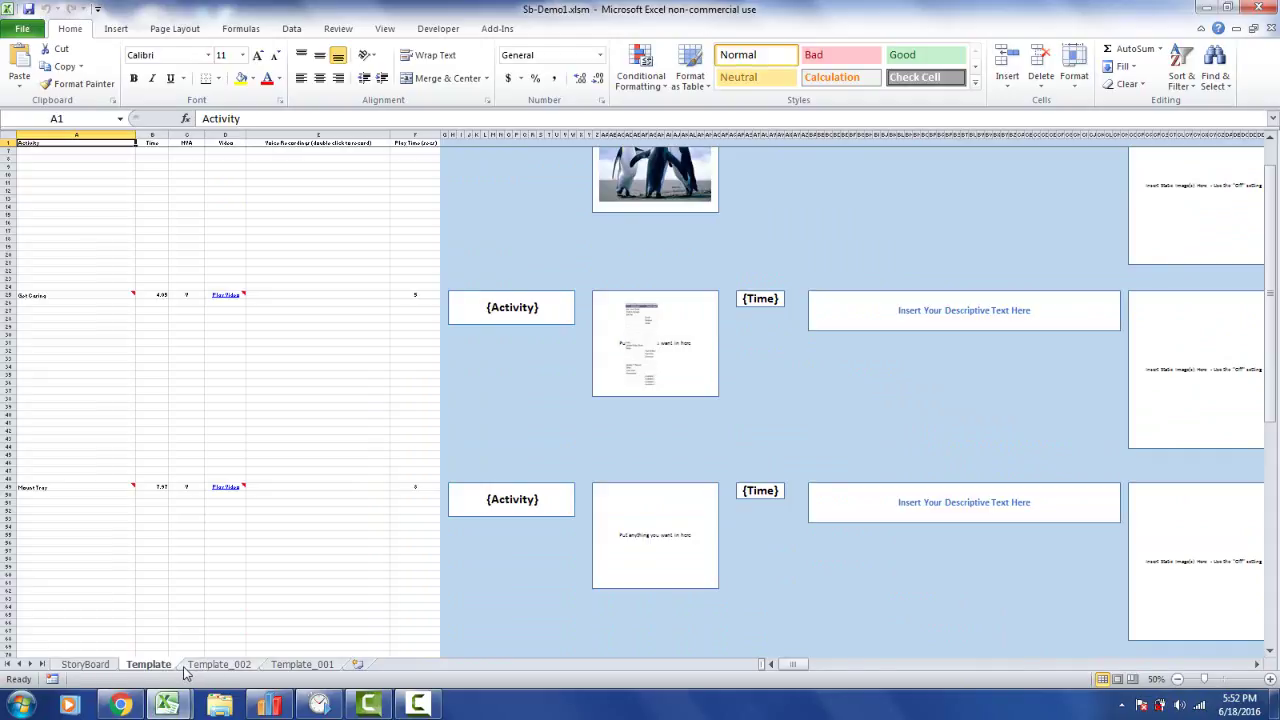
Play the updated StoryBoard steps, starting with the Insert Component video and Penguins picture
{"action": "left_click", "coordinate": [86, 664]}
{"action": "left_click", "coordinate": [89, 274]}
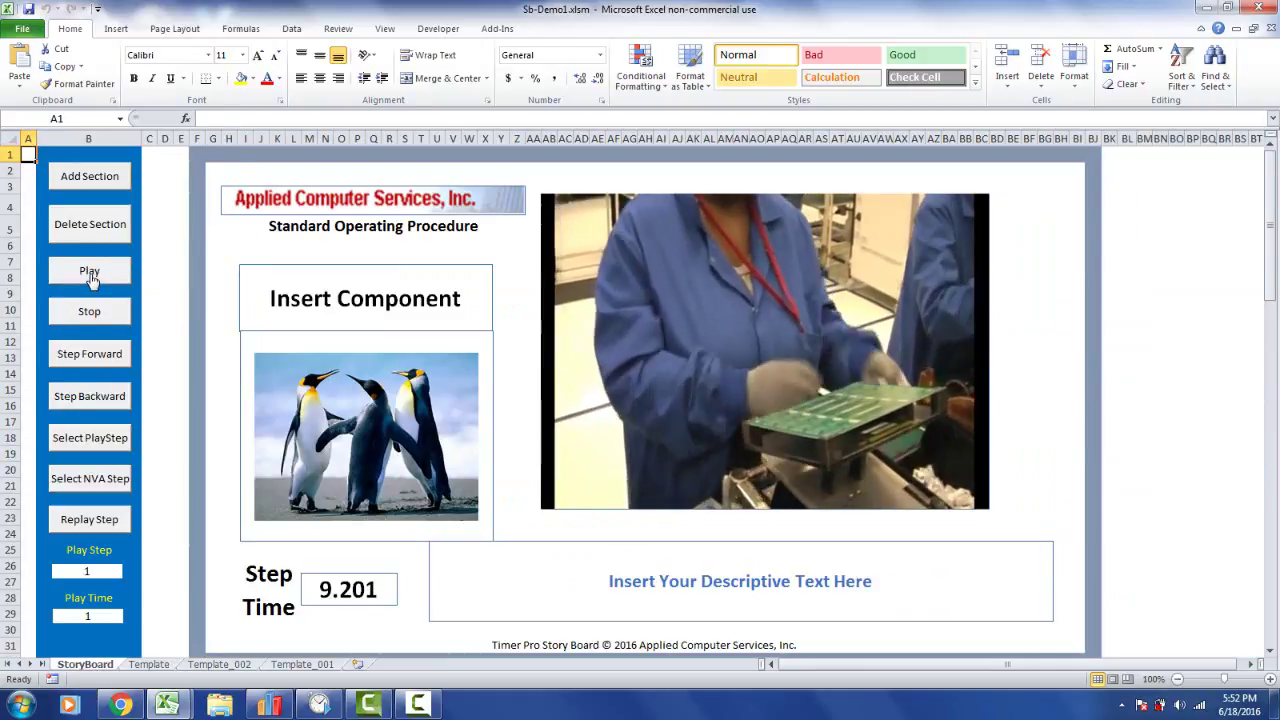